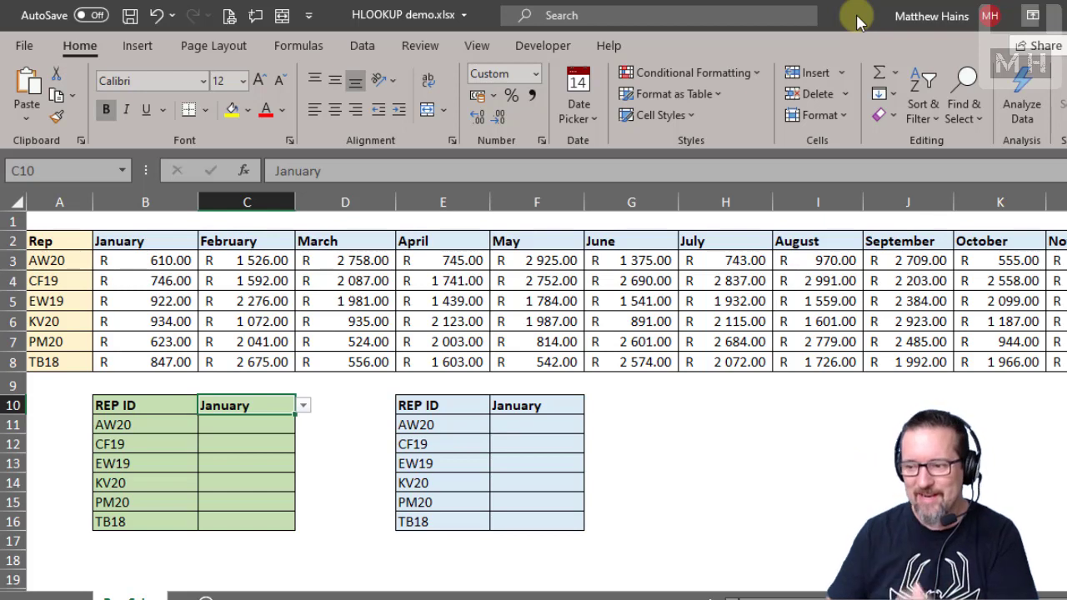
Step: Examine the rep codes in A3:A8 of the monthly sales table
{"action": "left_click", "coordinate": [250, 426]}
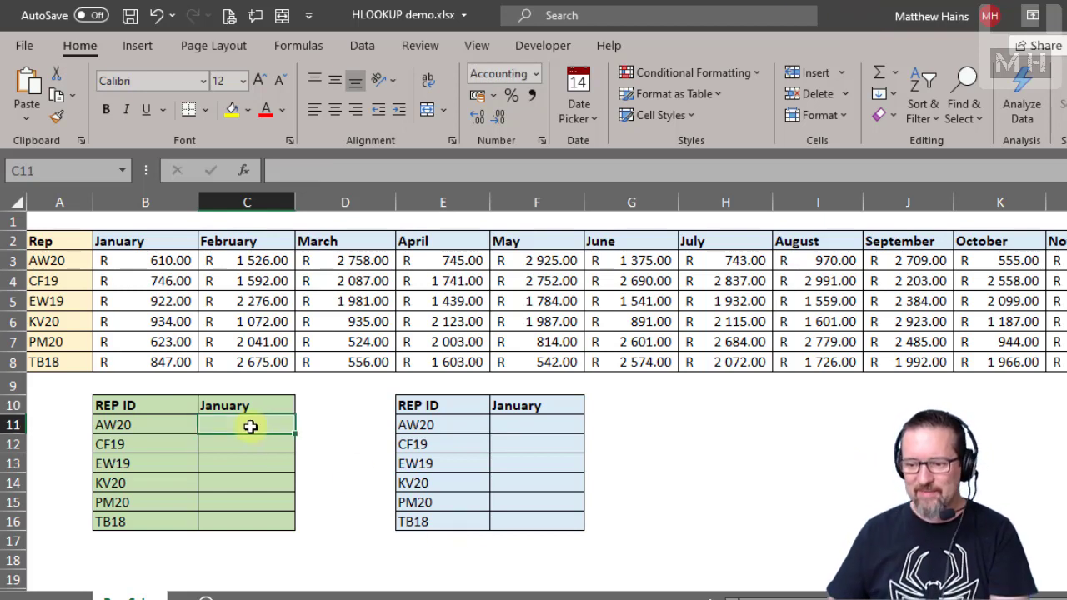
{"action": "left_click", "coordinate": [58, 260]}
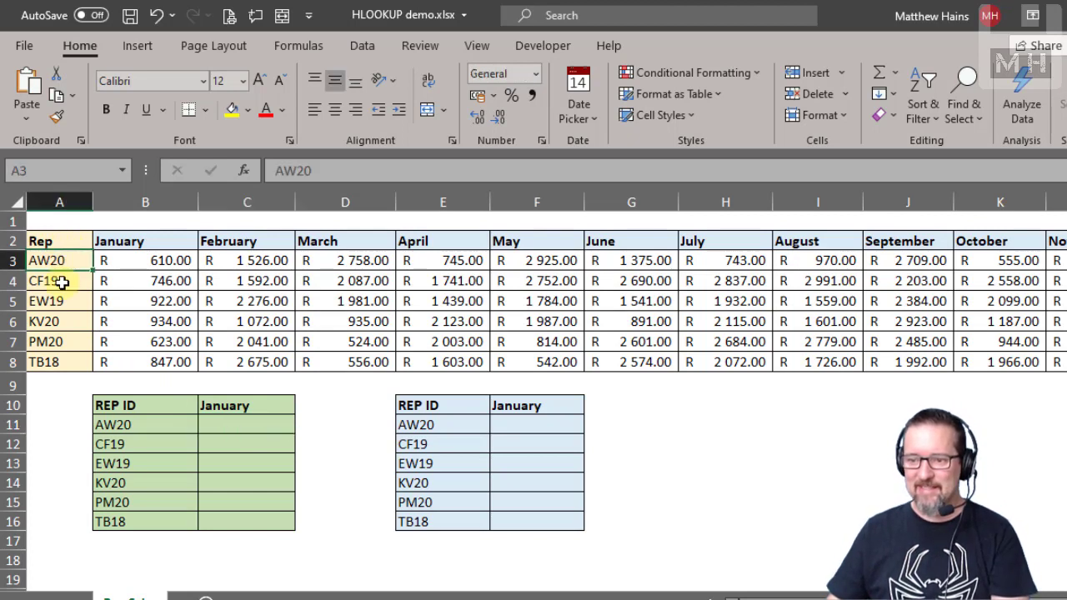
{"action": "left_click", "coordinate": [62, 280]}
{"action": "left_click", "coordinate": [64, 301]}
{"action": "left_click", "coordinate": [64, 322]}
{"action": "left_click", "coordinate": [64, 341]}
{"action": "left_click", "coordinate": [67, 362]}
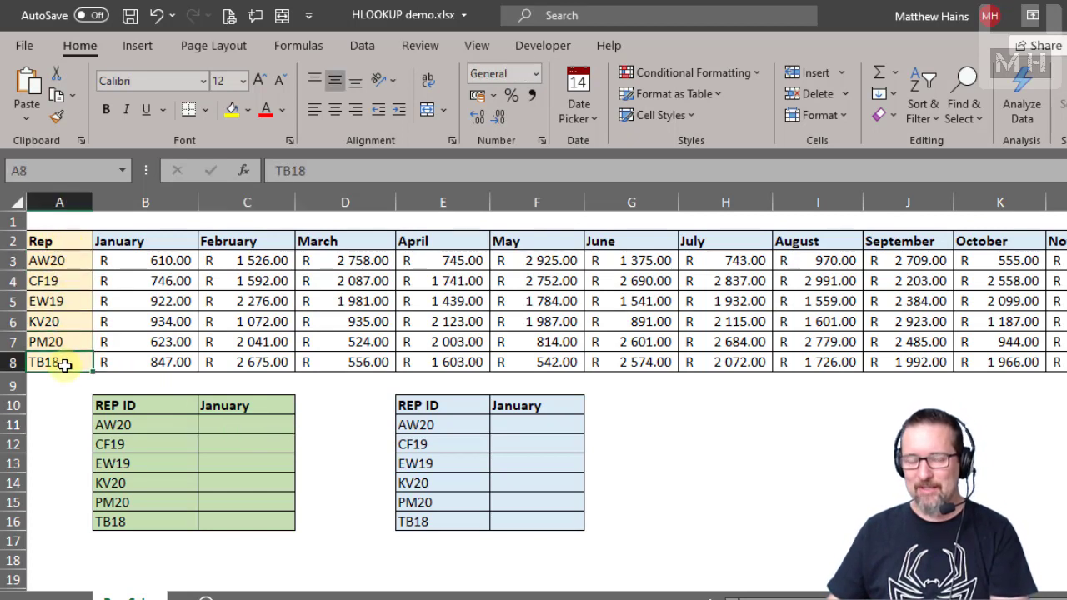
{"action": "left_click", "coordinate": [68, 263]}
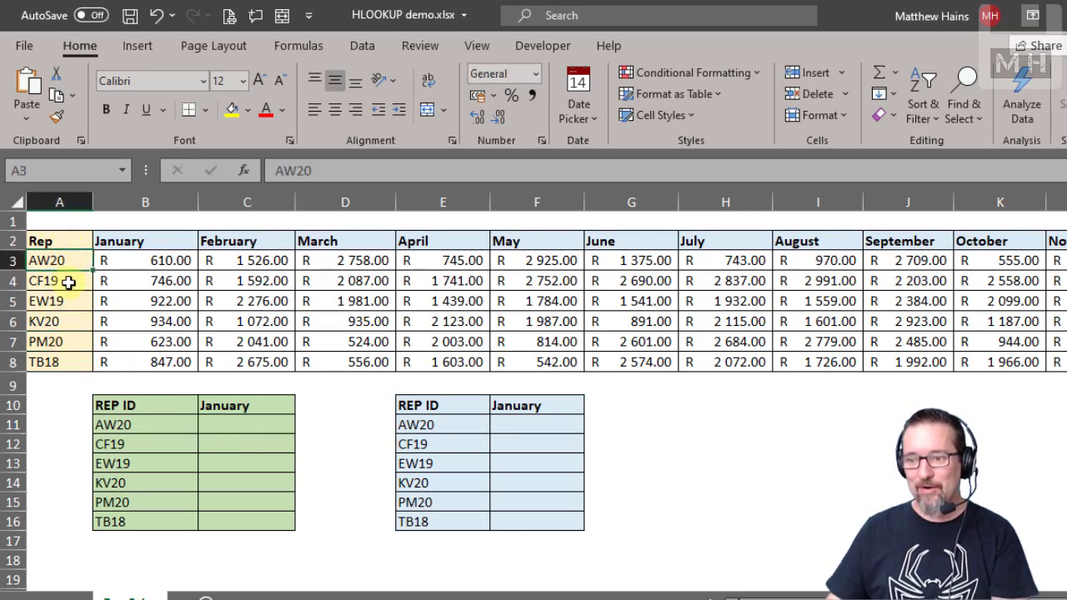
{"action": "left_click", "coordinate": [68, 282]}
{"action": "left_click", "coordinate": [72, 303]}
{"action": "left_click", "coordinate": [71, 340]}
{"action": "left_click", "coordinate": [71, 362]}
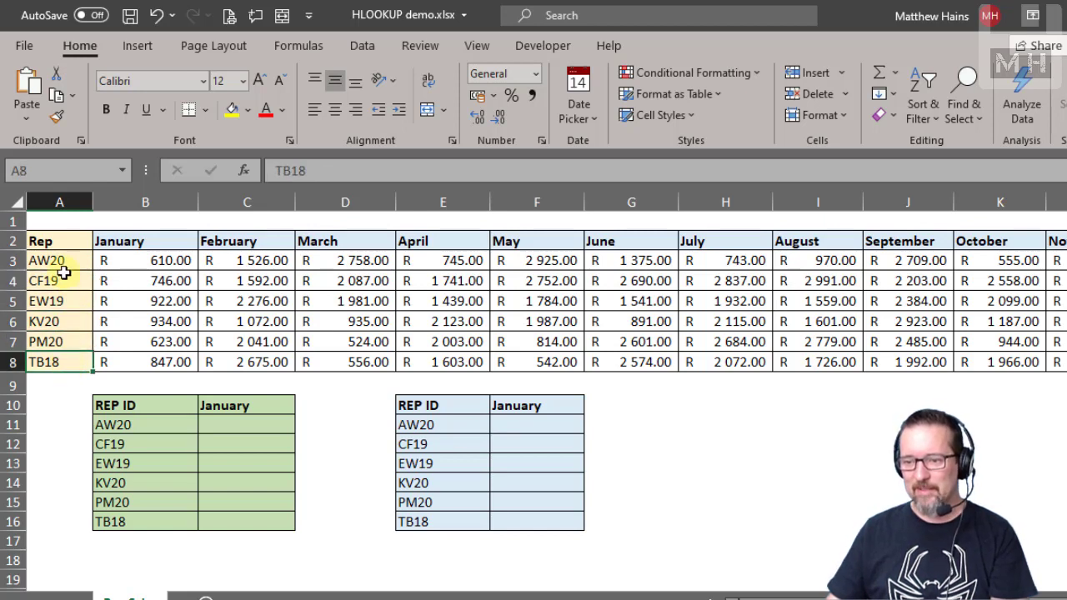
{"action": "left_click", "coordinate": [63, 263]}
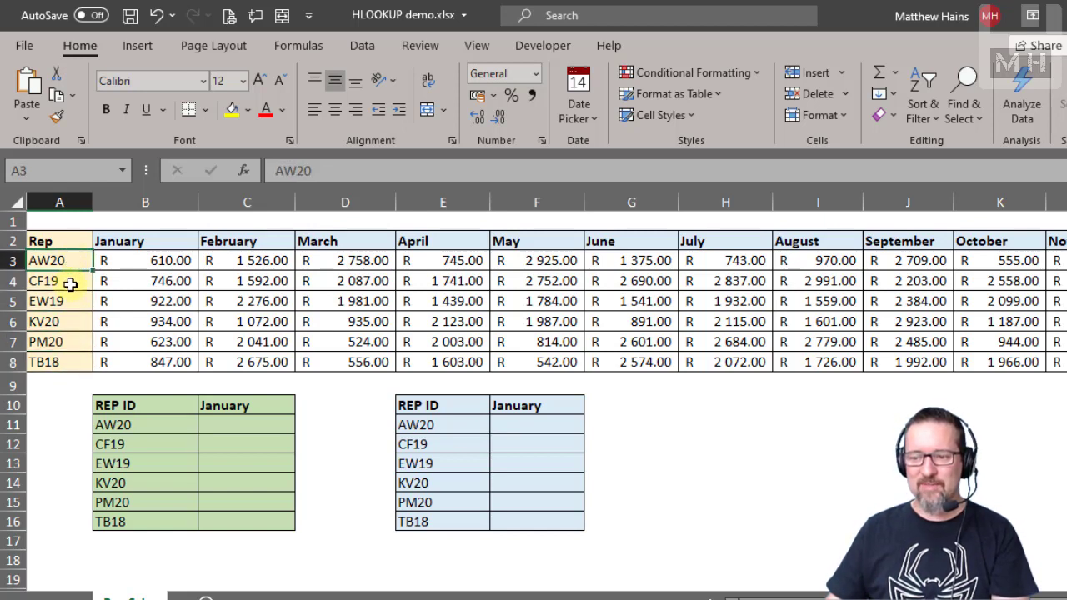
{"action": "left_click", "coordinate": [71, 284]}
{"action": "left_click", "coordinate": [64, 261]}
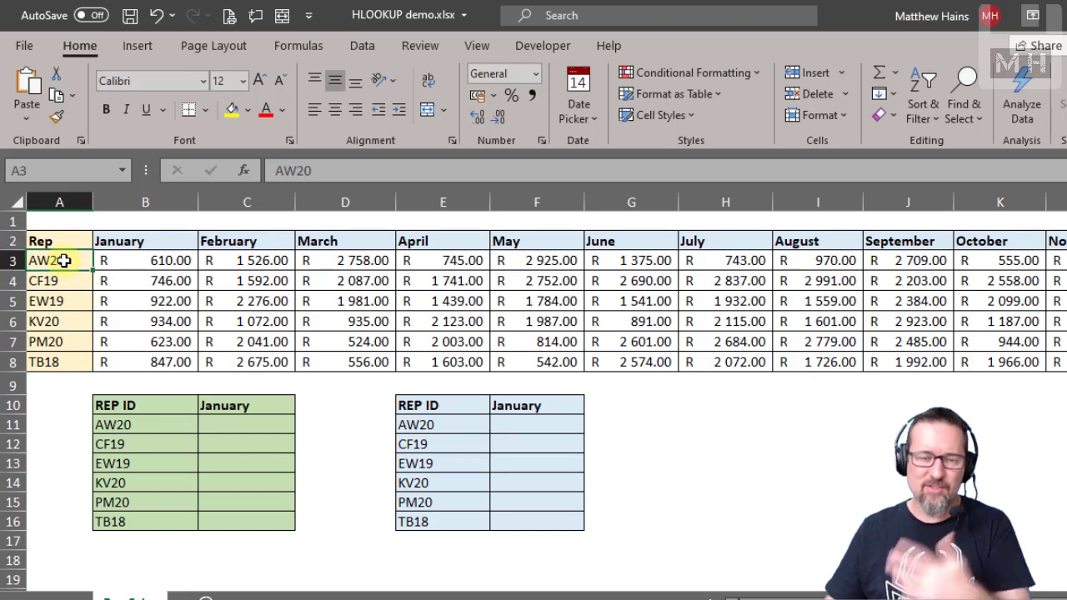
Step: Try March and April as the month in C10 of the green table, and set it back to January
{"action": "left_click", "coordinate": [250, 428]}
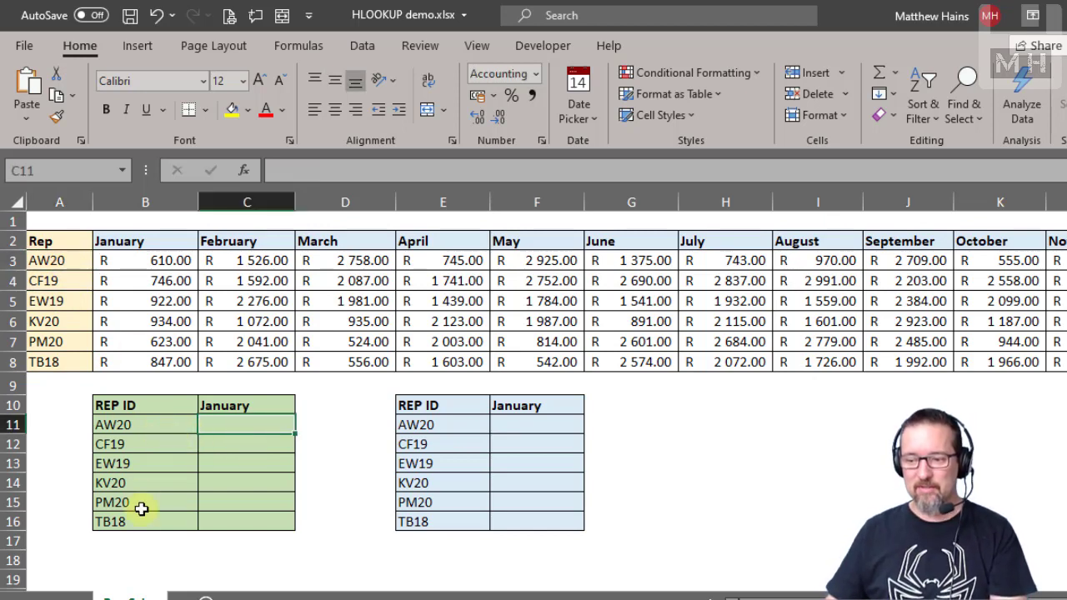
{"action": "left_click", "coordinate": [262, 404]}
{"action": "left_click", "coordinate": [303, 405]}
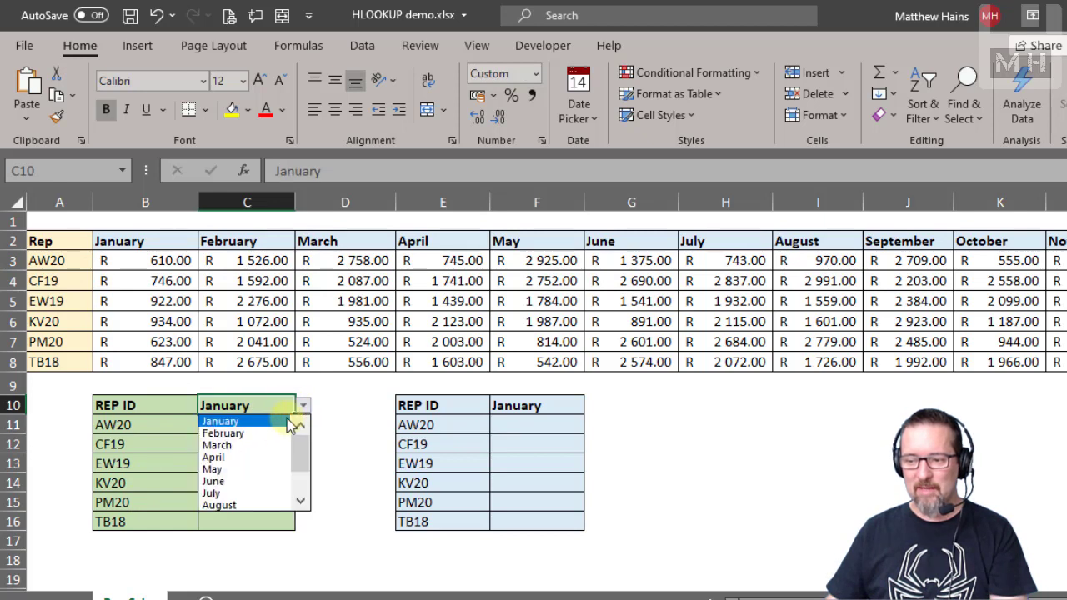
{"action": "left_click", "coordinate": [245, 445]}
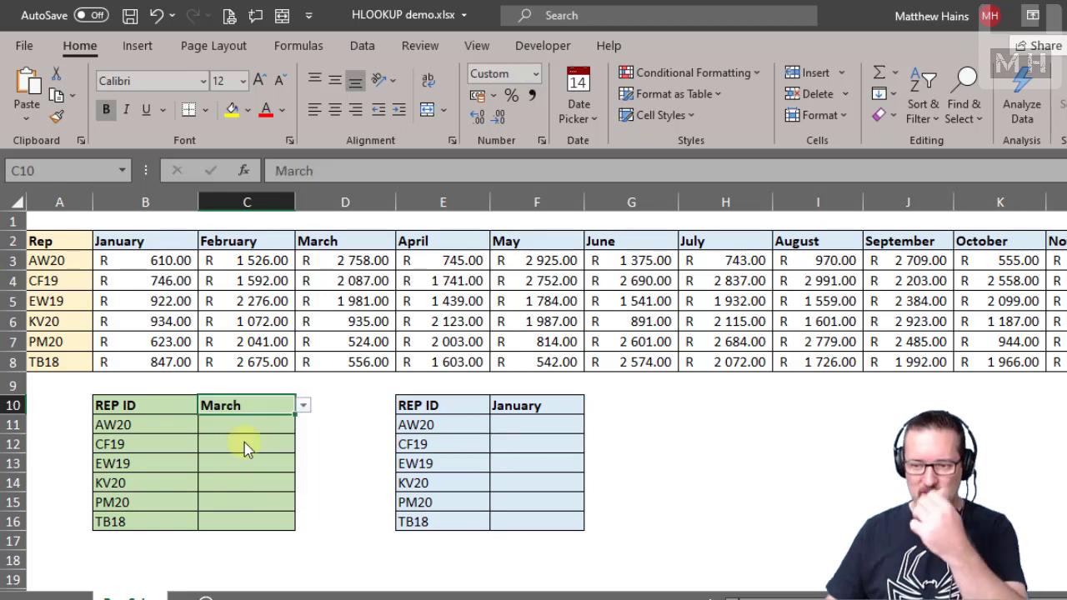
{"action": "left_click", "coordinate": [302, 405]}
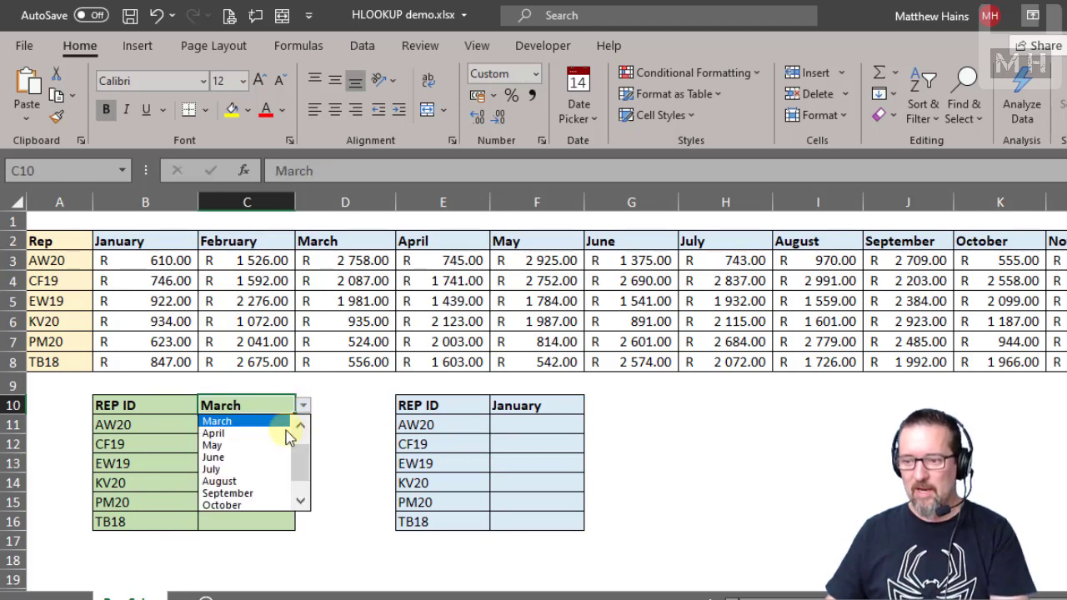
{"action": "left_click", "coordinate": [280, 432]}
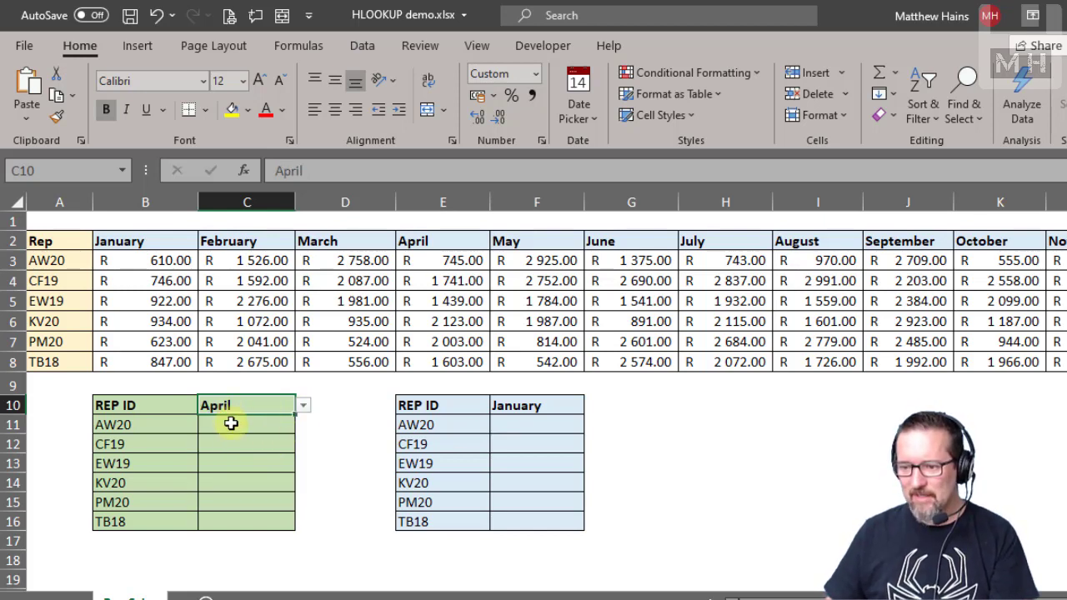
{"action": "left_click", "coordinate": [229, 423]}
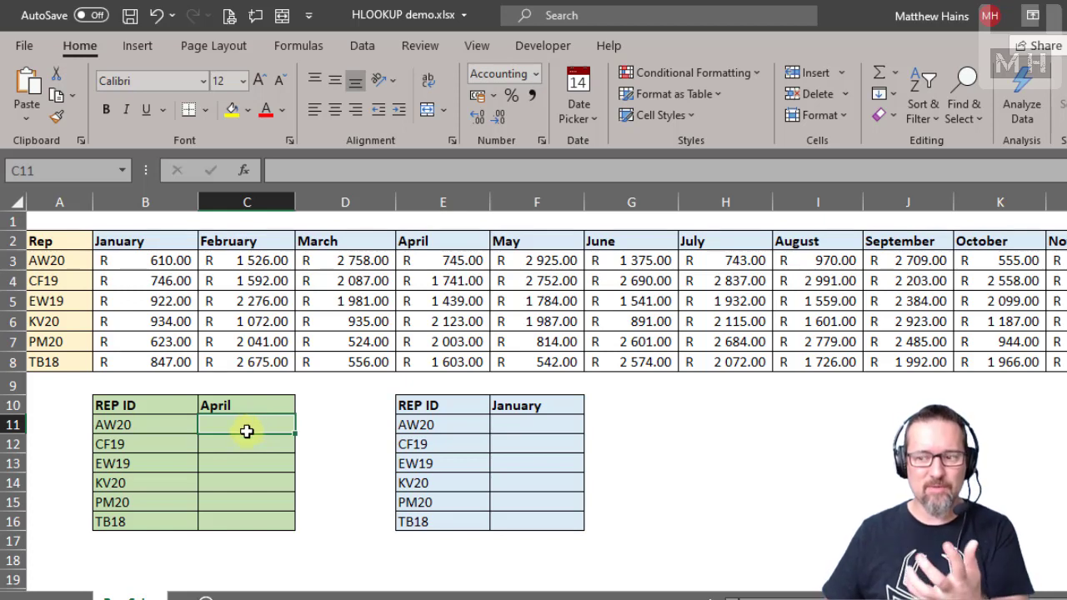
{"action": "left_click", "coordinate": [260, 407]}
{"action": "left_click", "coordinate": [304, 407]}
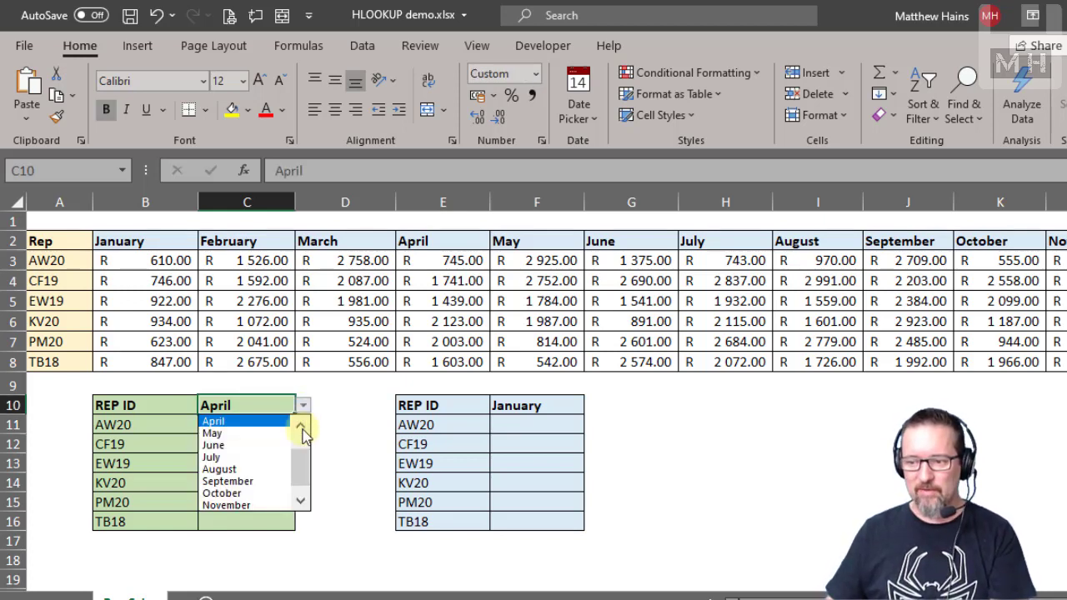
{"action": "scroll", "coordinate": [283, 450], "scroll_direction": "up", "scroll_amount": 1}
{"action": "left_click", "coordinate": [246, 422]}
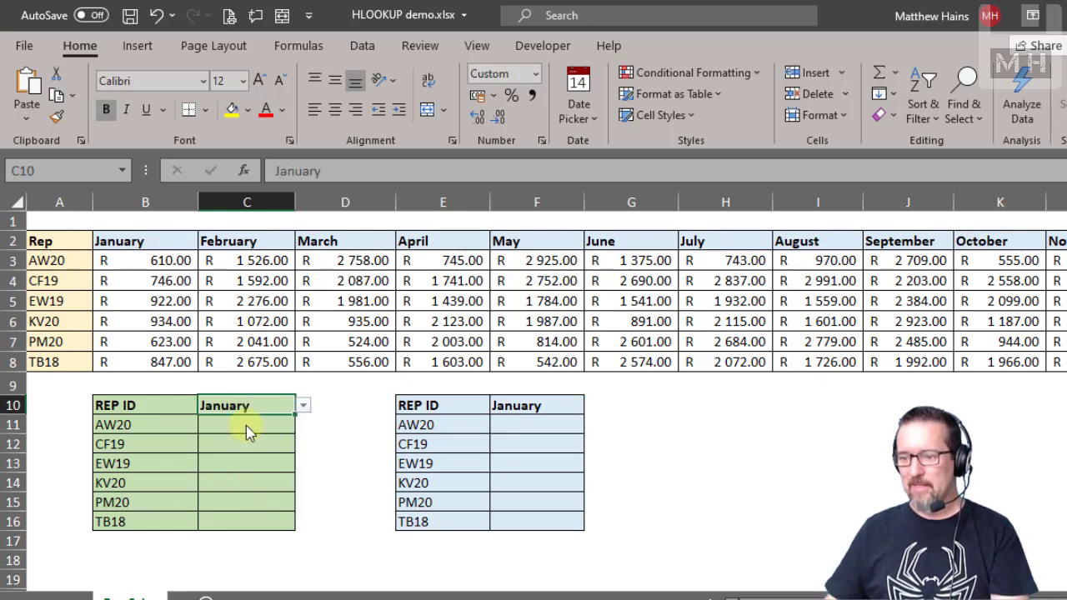
Step: Begin an HLOOKUP formula in C11 for rep AW20, using the month in C10 as the lookup value
{"action": "left_click", "coordinate": [246, 425]}
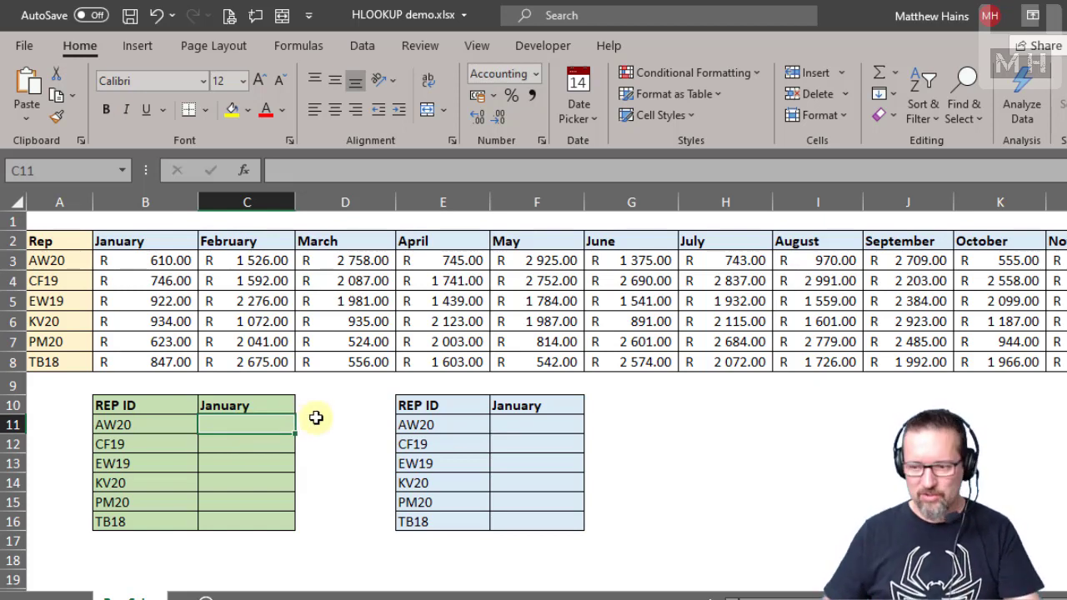
{"action": "type", "text": "="}
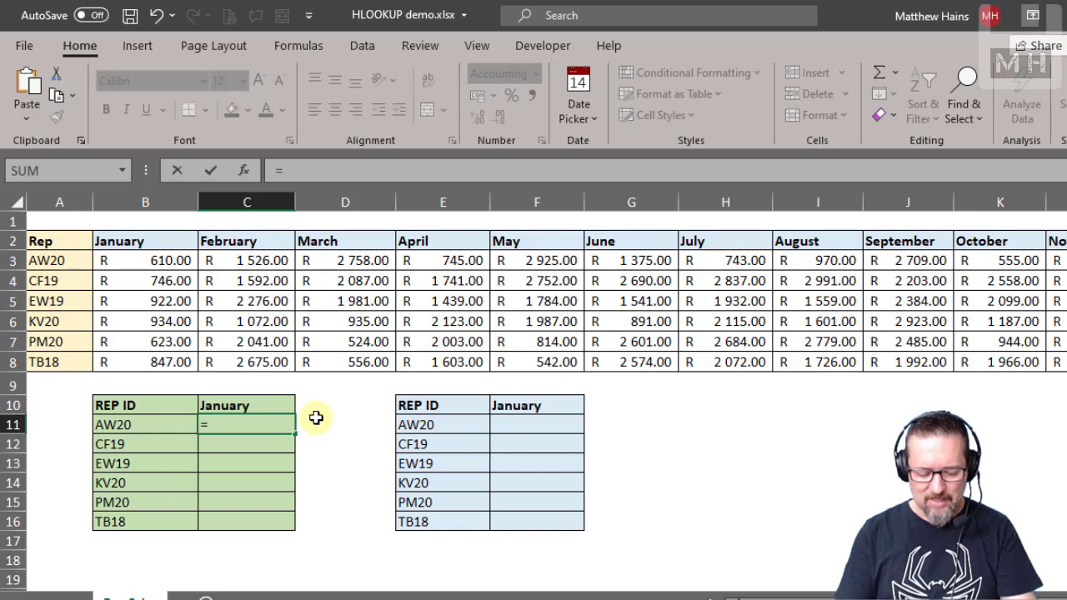
{"action": "type", "text": "HLOOKUP("}
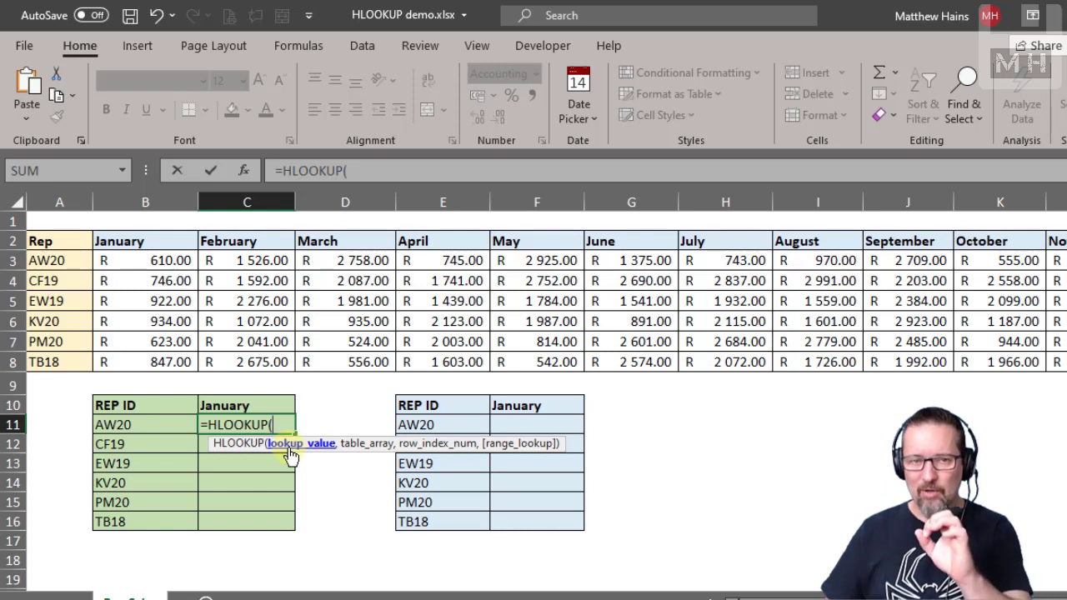
{"action": "left_click", "coordinate": [246, 403]}
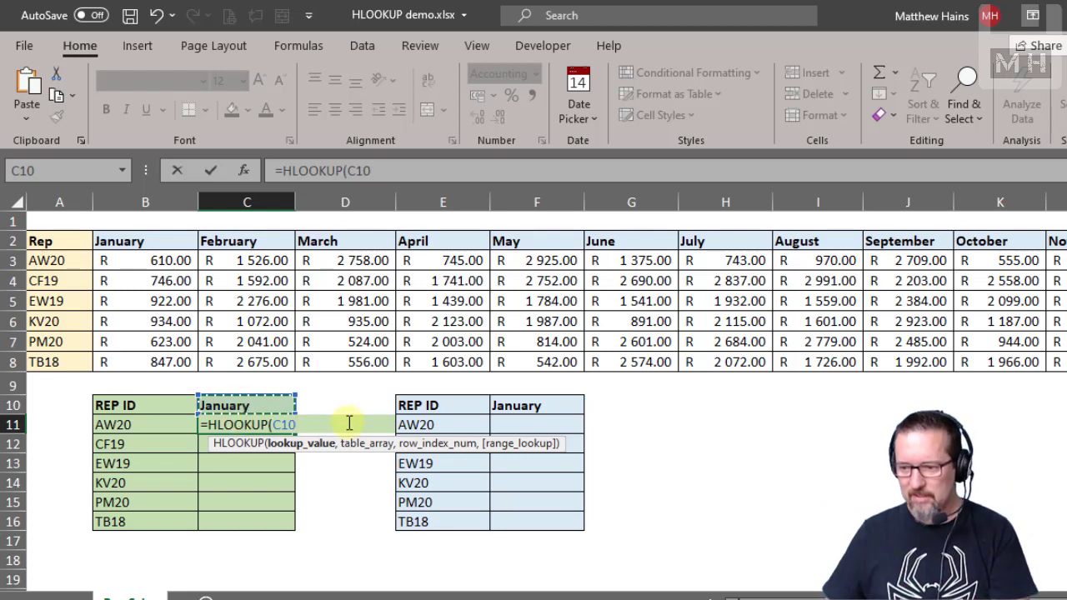
{"action": "type", "text": ","}
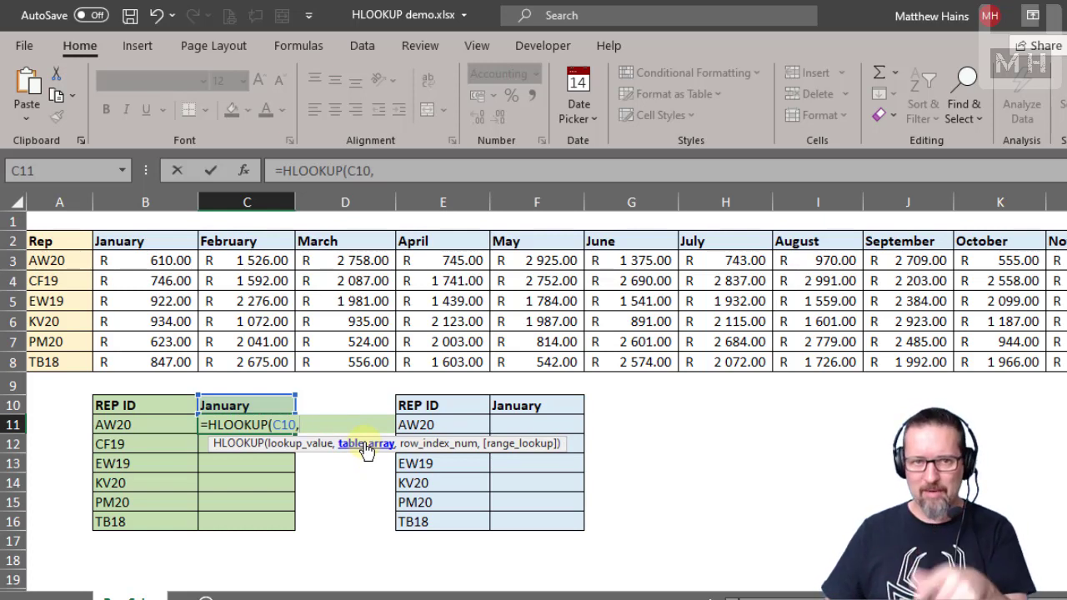
Step: Use the whole sales table as the HLOOKUP table array and make its end reference absolute, giving A2:$M$8
{"action": "left_click", "coordinate": [52, 241]}
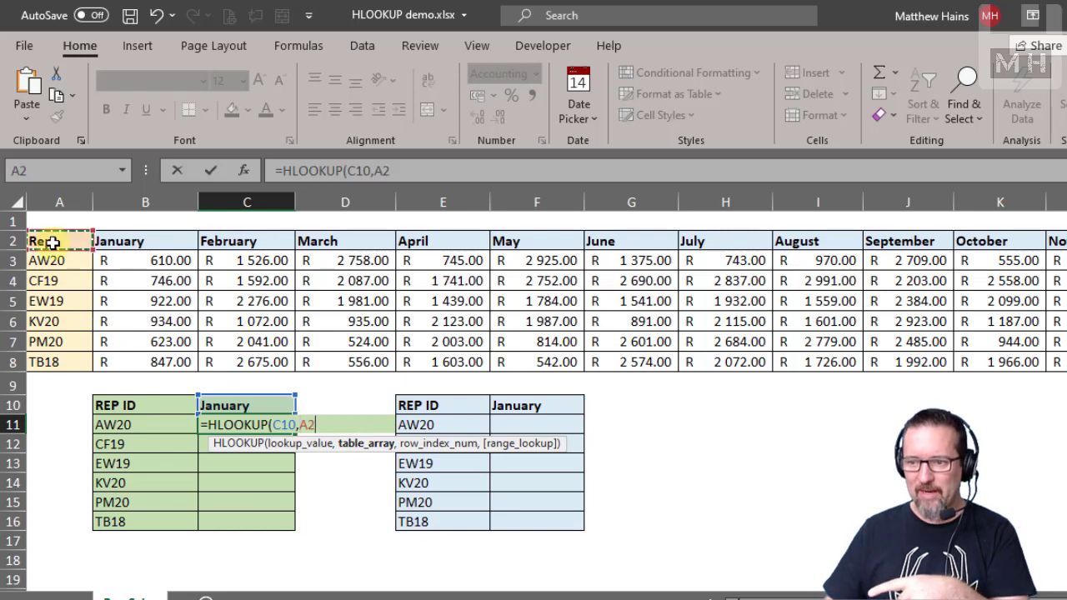
{"action": "left_click_drag", "start_coordinate": [53, 241], "coordinate": [1065, 363]}
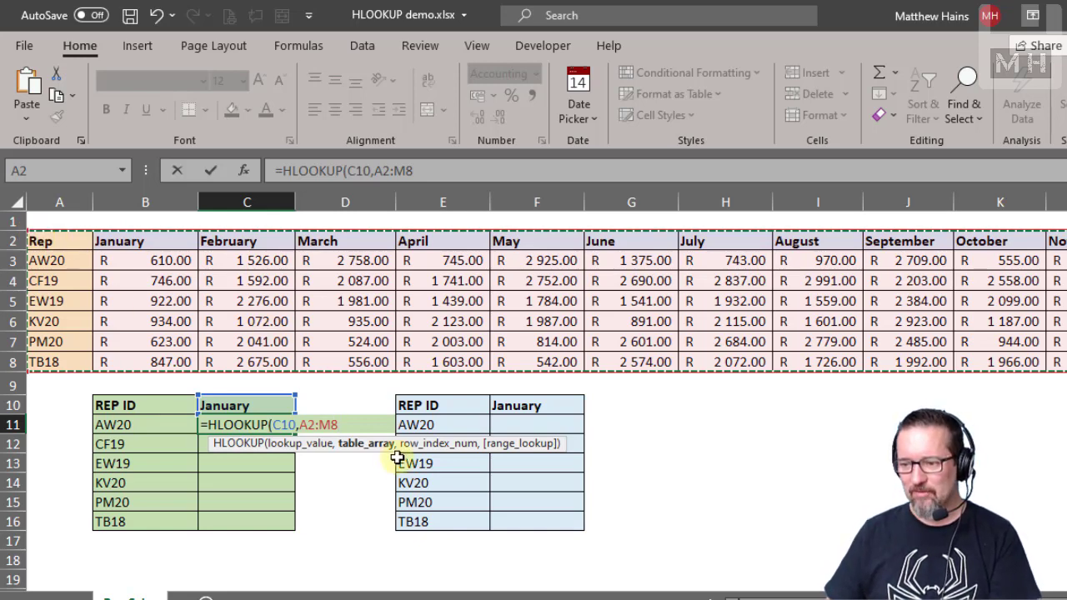
{"action": "left_click", "coordinate": [447, 175]}
{"action": "key", "text": "F4"}
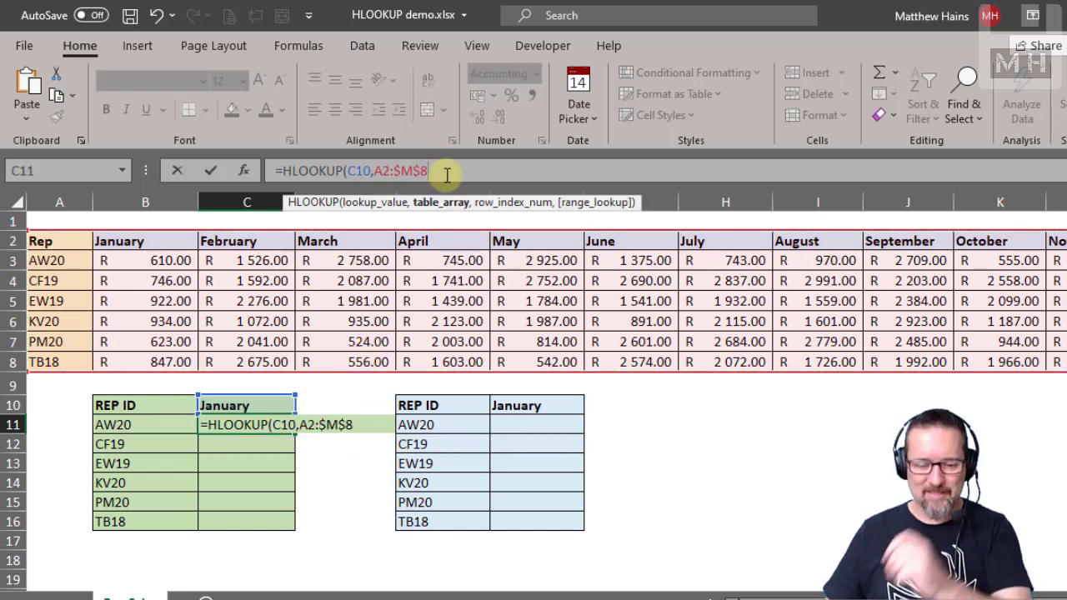
Step: Complete the HLOOKUP arguments with row index number 2 and FALSE for an exact match
{"action": "type", "text": ","}
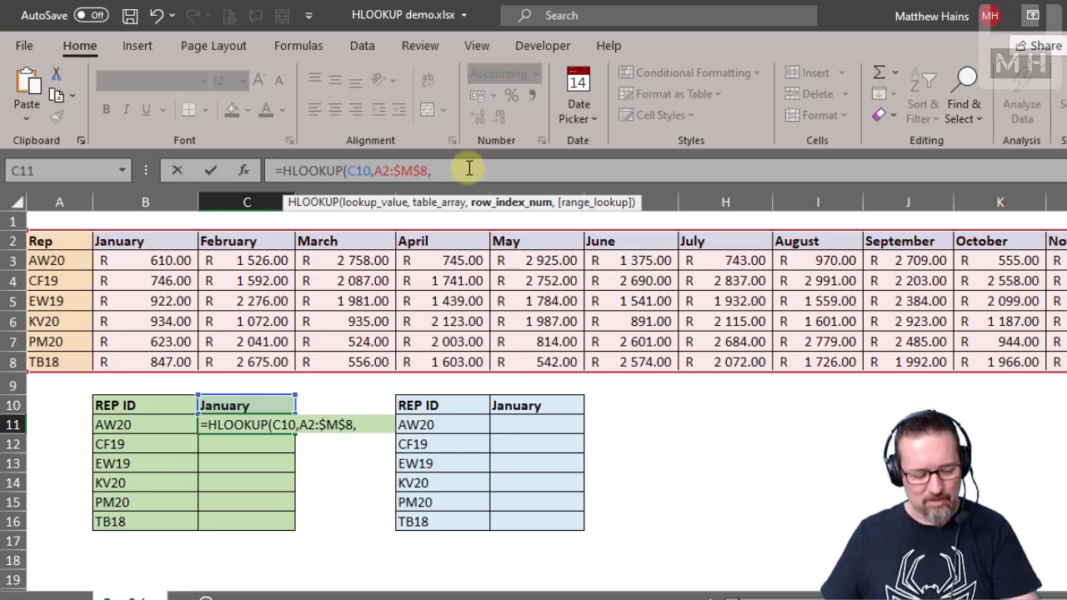
{"action": "type", "text": "2"}
{"action": "type", "text": ",FALSE"}
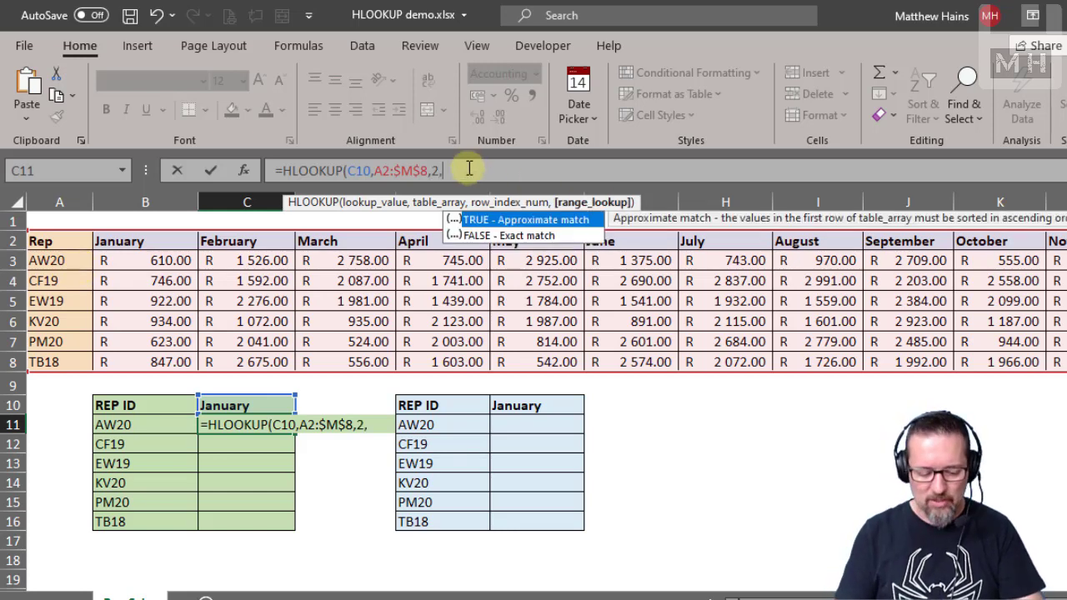
{"action": "type", "text": ")"}
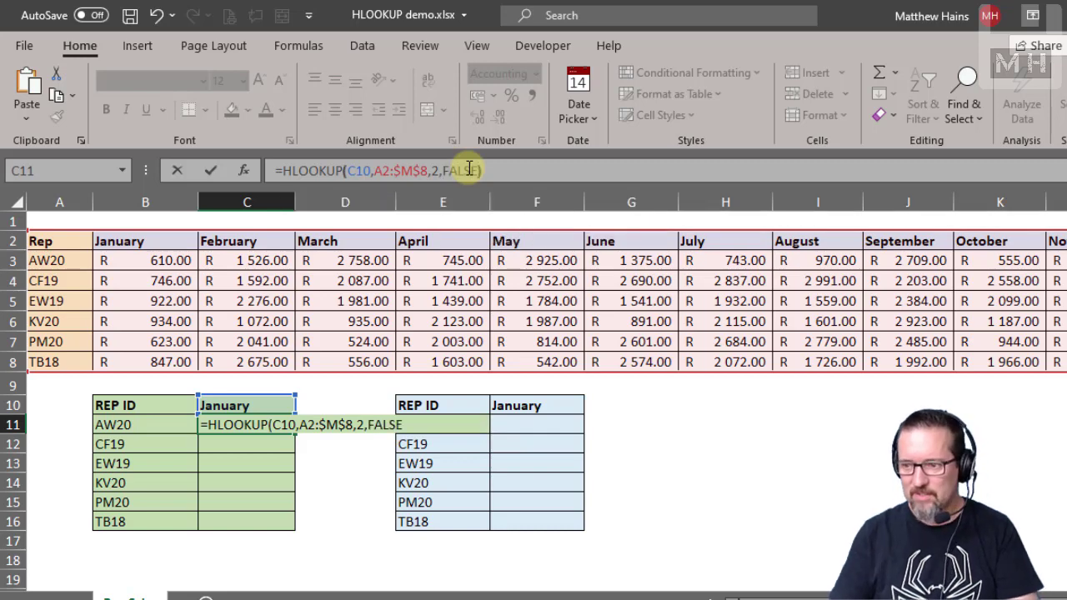
Step: Make the HLOOKUP lookup value an absolute reference, $C$10
{"action": "left_click", "coordinate": [356, 171]}
{"action": "left_click", "coordinate": [364, 204]}
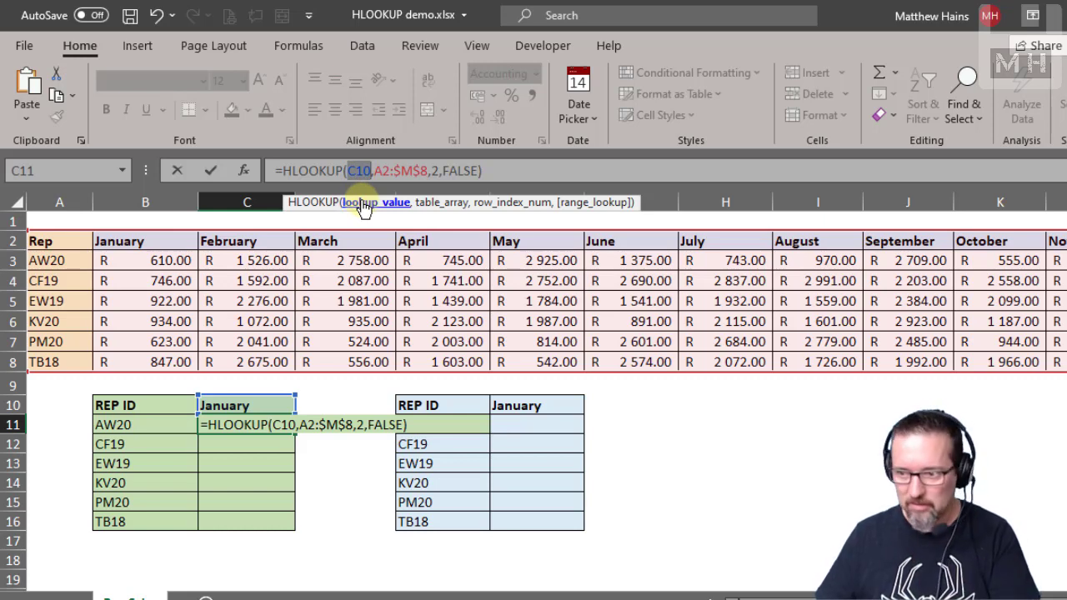
{"action": "key", "text": "F4"}
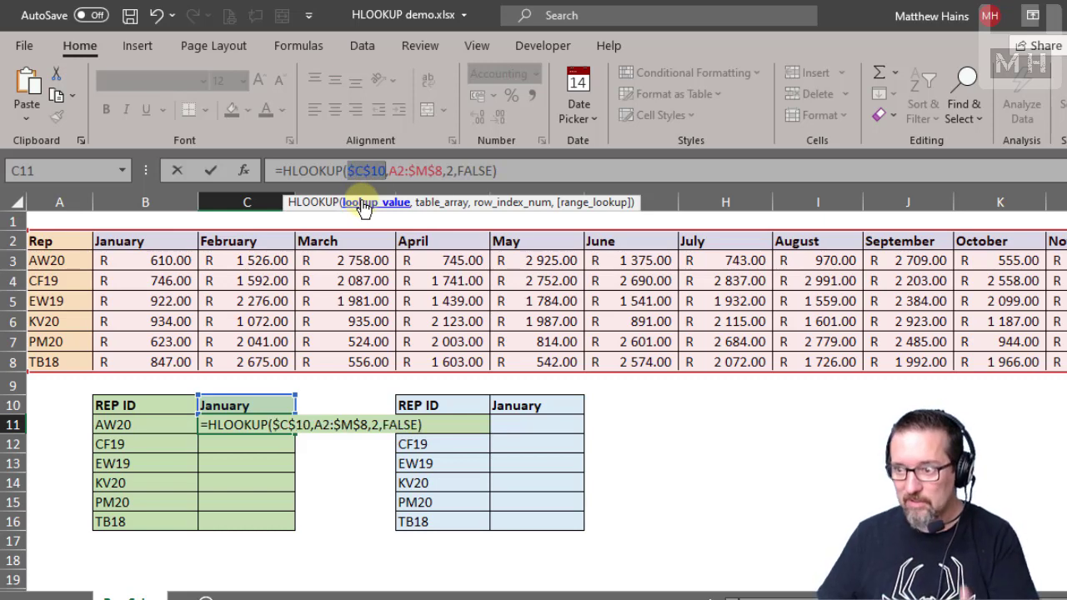
{"action": "left_click", "coordinate": [532, 169]}
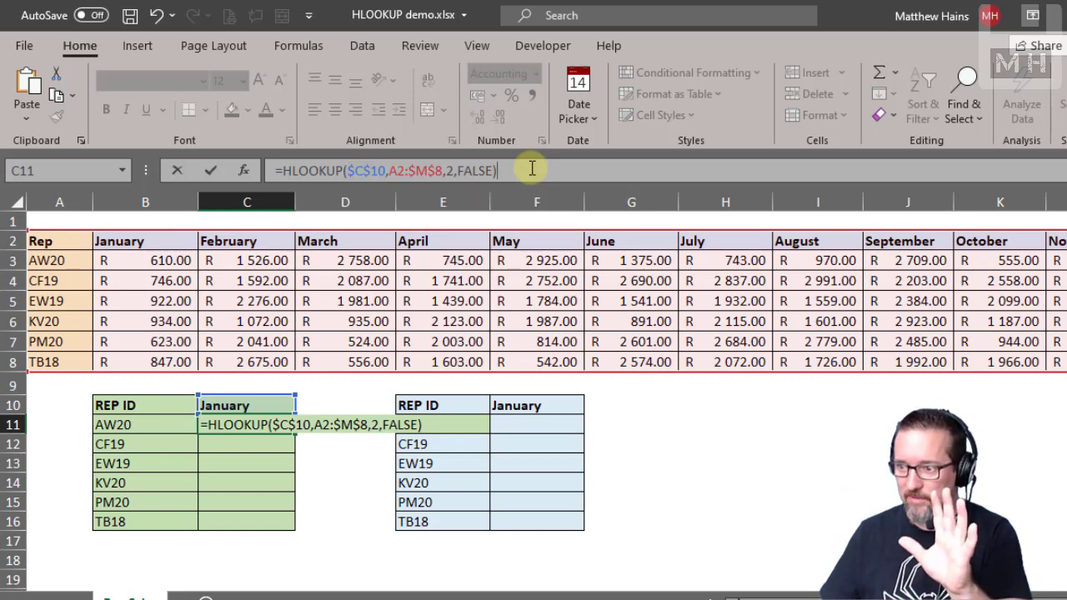
Step: Check each argument of =HLOOKUP($C$10,A2:$M$8,2,FALSE) and enter the formula in C11, keeping that cell selected
{"action": "left_click", "coordinate": [363, 170]}
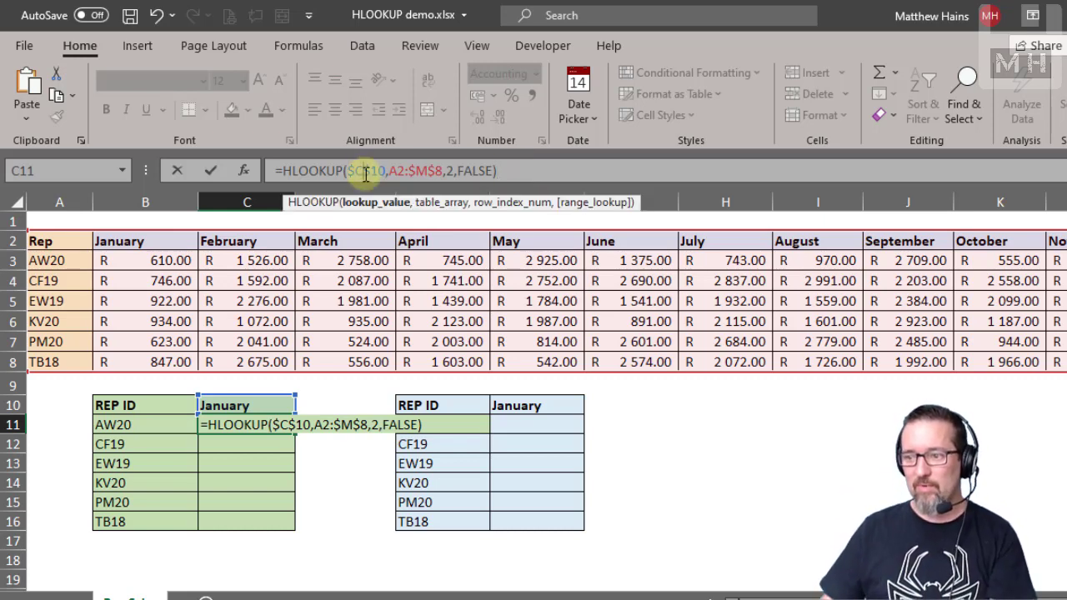
{"action": "left_click", "coordinate": [364, 204]}
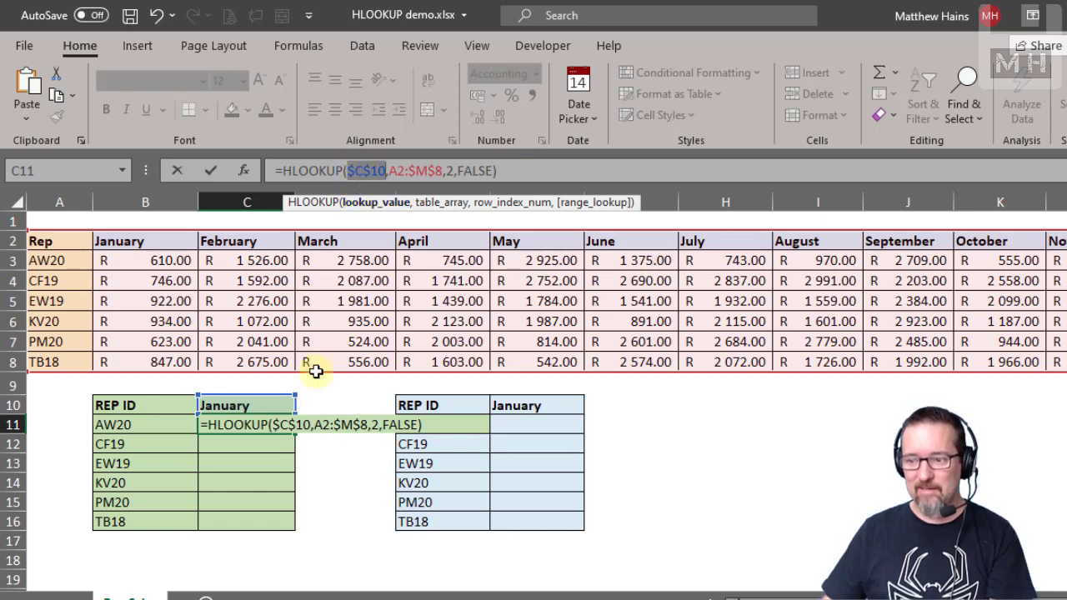
{"action": "left_click", "coordinate": [424, 170]}
{"action": "left_click", "coordinate": [428, 202]}
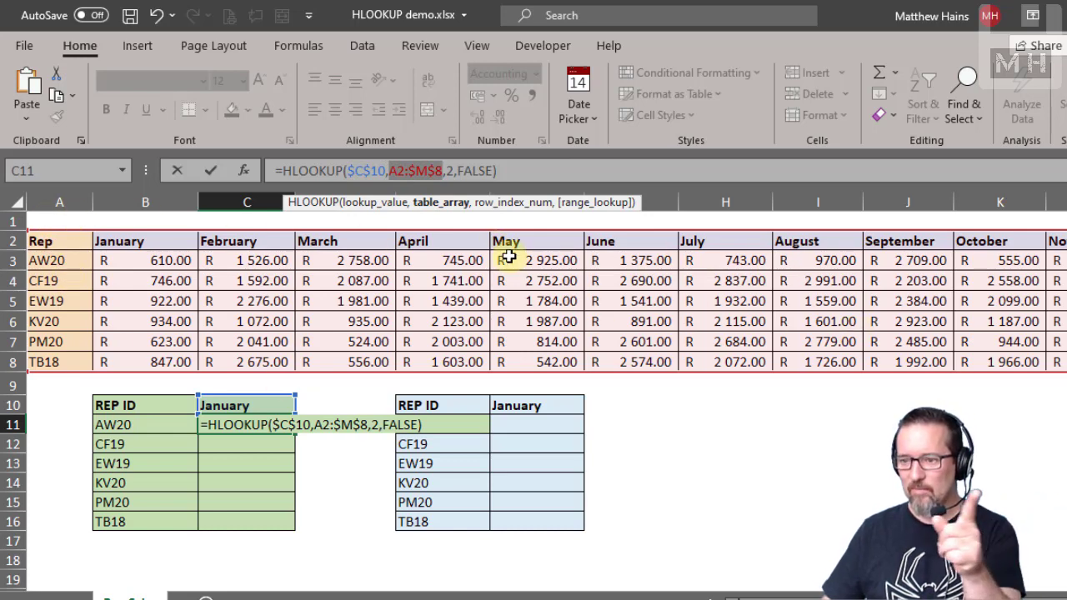
{"action": "left_click", "coordinate": [450, 171]}
{"action": "key", "text": "Right"}
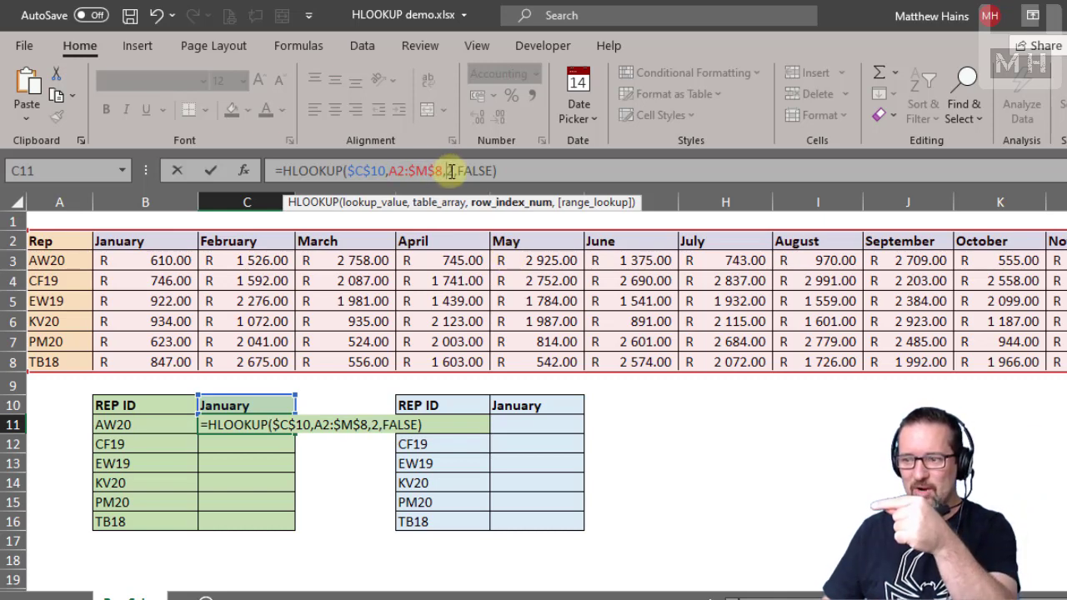
{"action": "left_click", "coordinate": [481, 172]}
{"action": "left_click", "coordinate": [517, 173]}
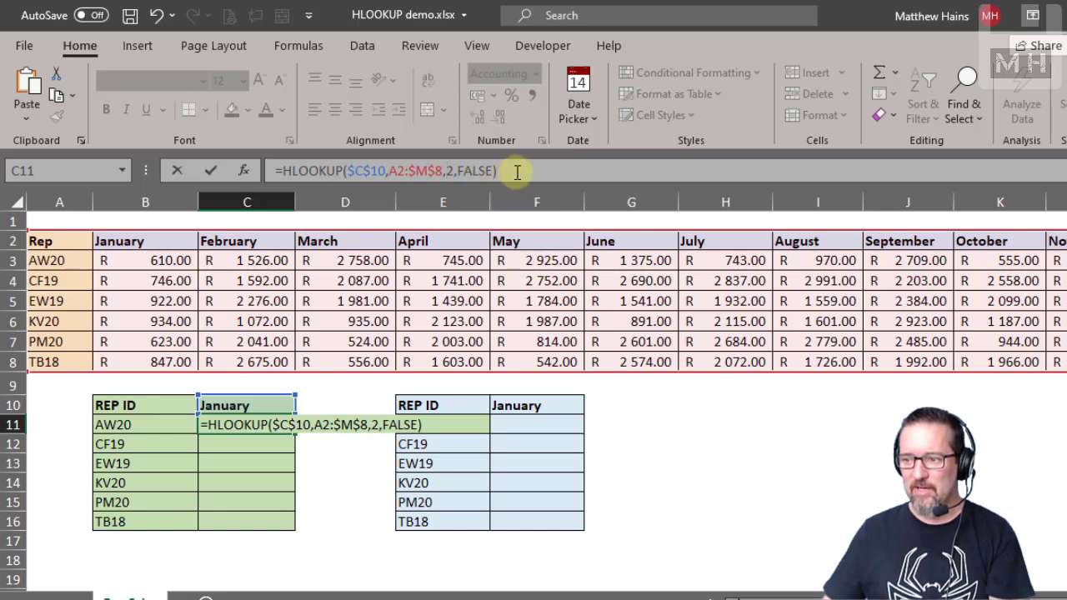
{"action": "key", "text": "ctrl+Return"}
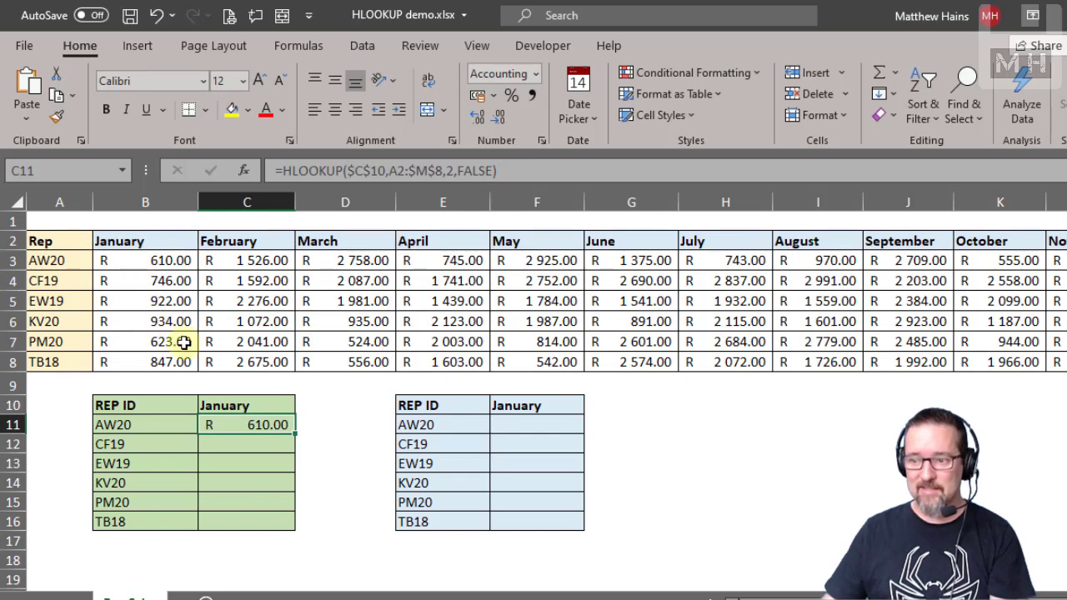
Step: Test the HLOOKUP result in the green table by choosing March as the month in C10
{"action": "left_click", "coordinate": [271, 263]}
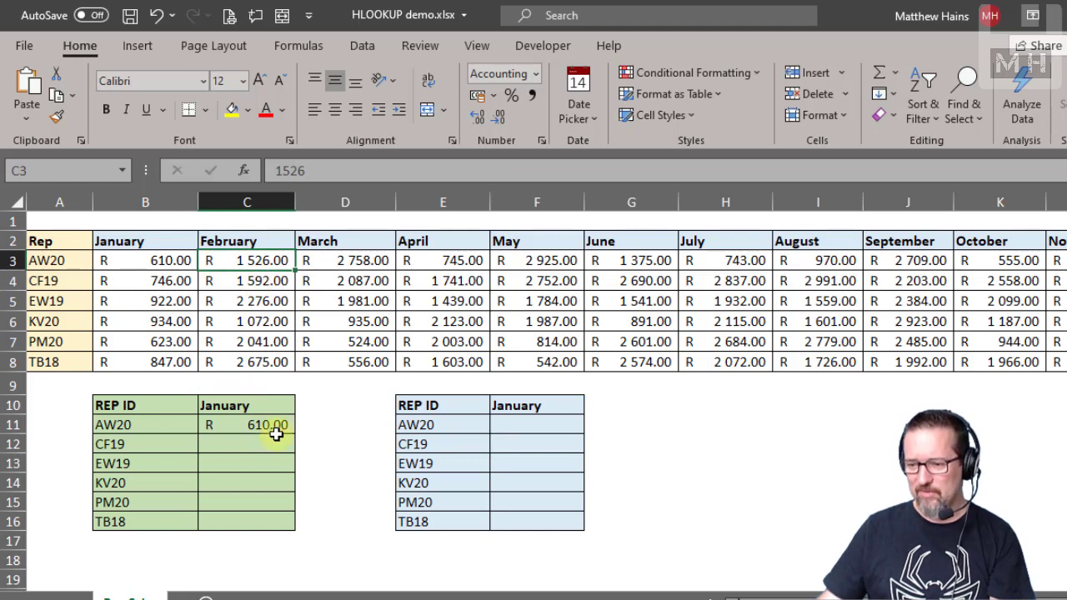
{"action": "left_click", "coordinate": [280, 405]}
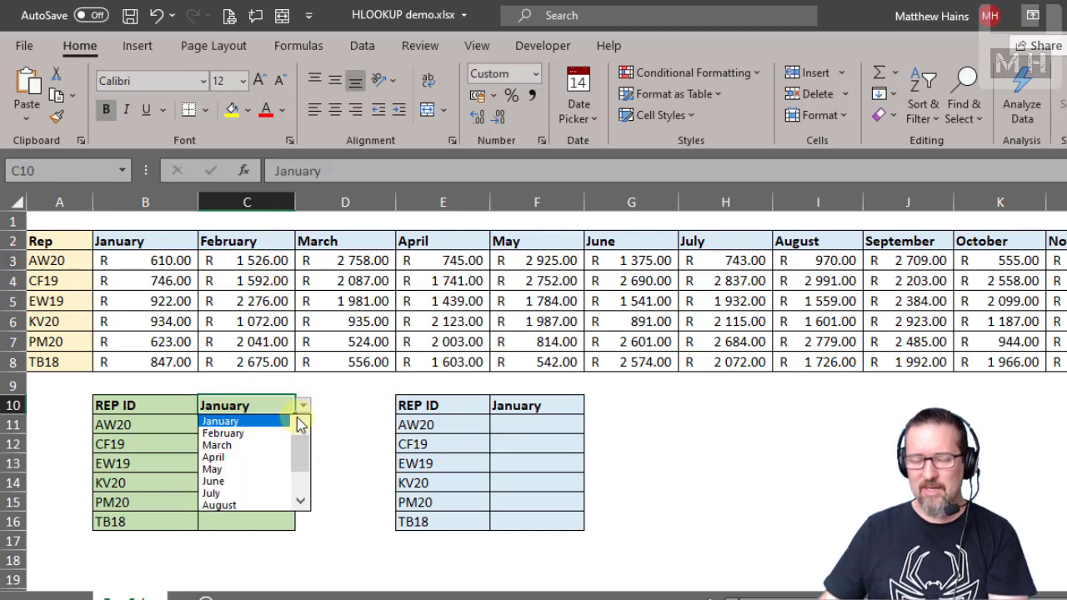
{"action": "mouse_move", "coordinate": [297, 440]}
{"action": "left_mouse_down"}
{"action": "mouse_move", "coordinate": [298, 476]}
{"action": "mouse_move", "coordinate": [300, 424]}
{"action": "left_mouse_up"}
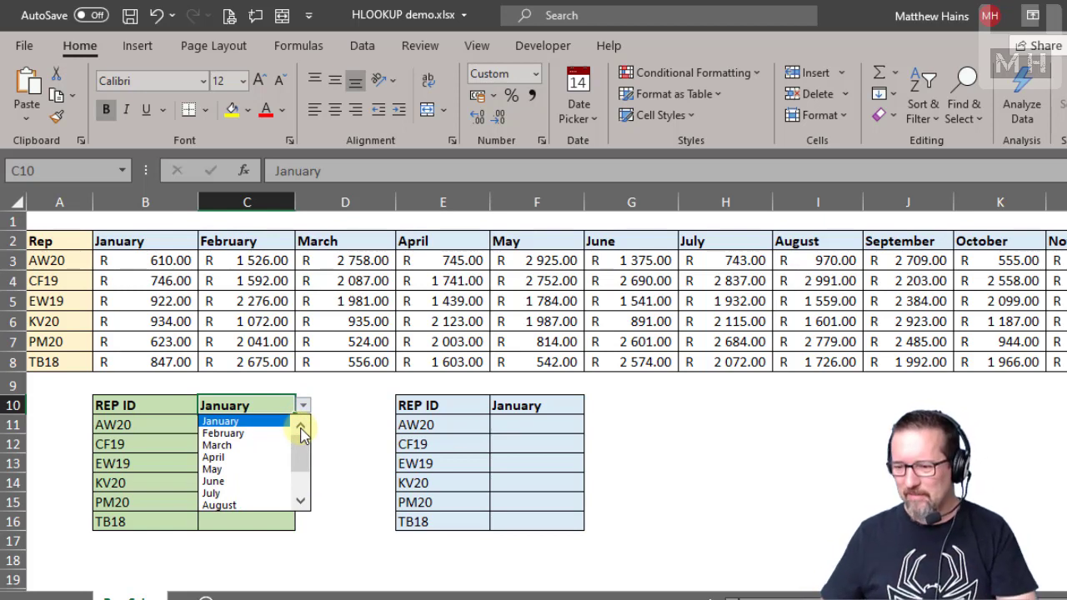
{"action": "left_click", "coordinate": [241, 449]}
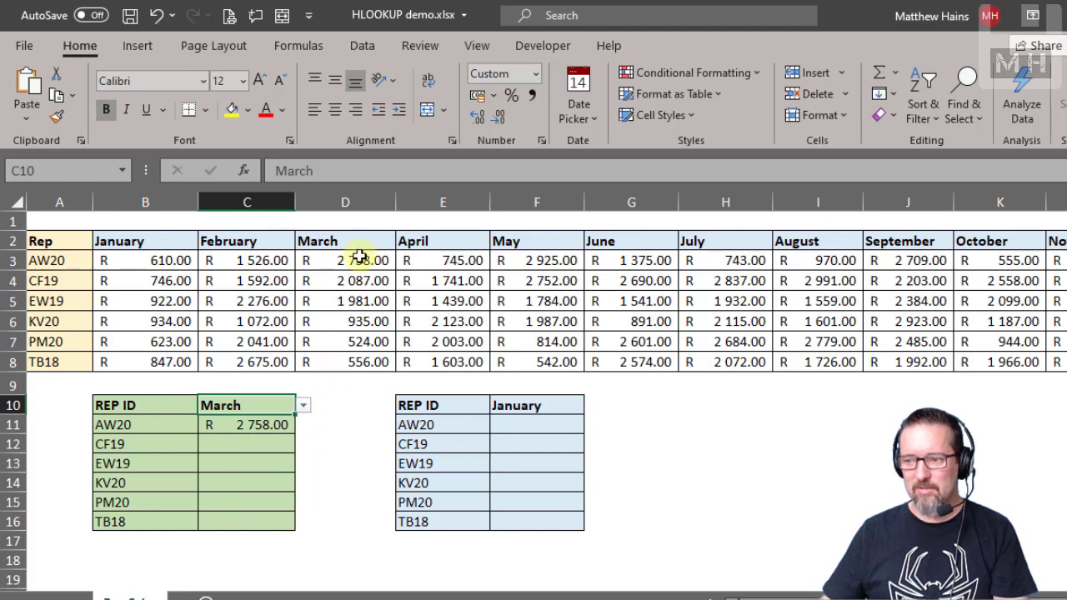
Step: Fill the HLOOKUP formula from C11 down through C16 and check the row index argument in C11
{"action": "left_click", "coordinate": [265, 424]}
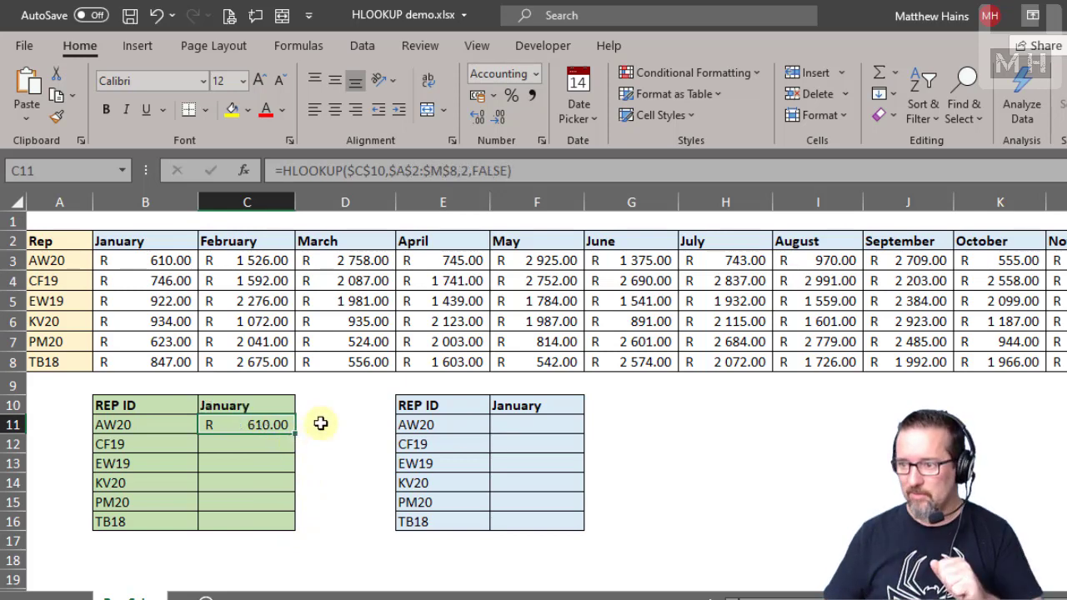
{"action": "left_click_drag", "start_coordinate": [295, 435], "coordinate": [288, 526]}
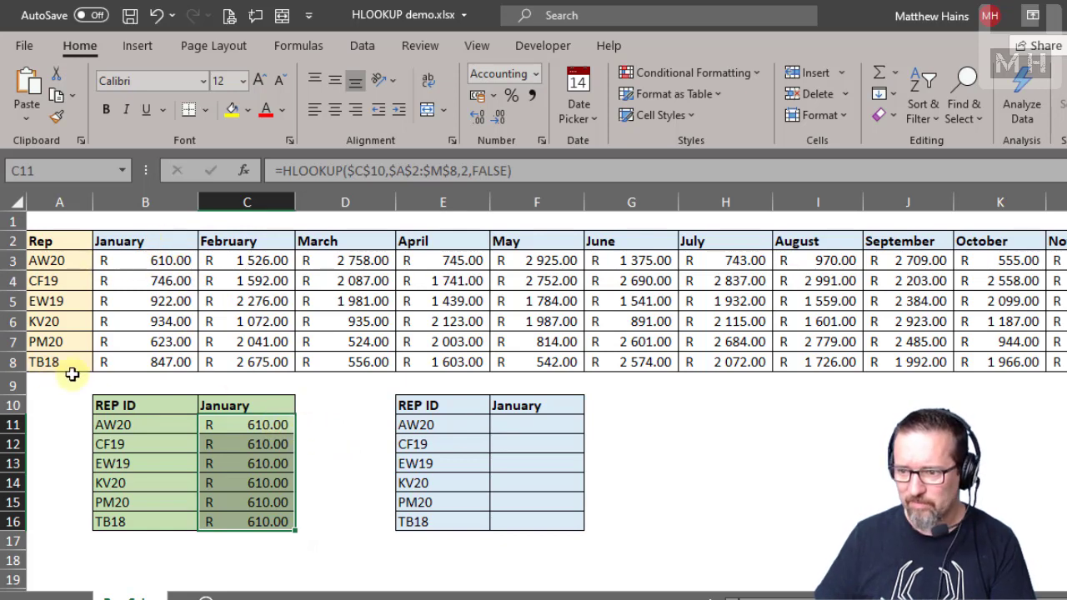
{"action": "left_click", "coordinate": [247, 422]}
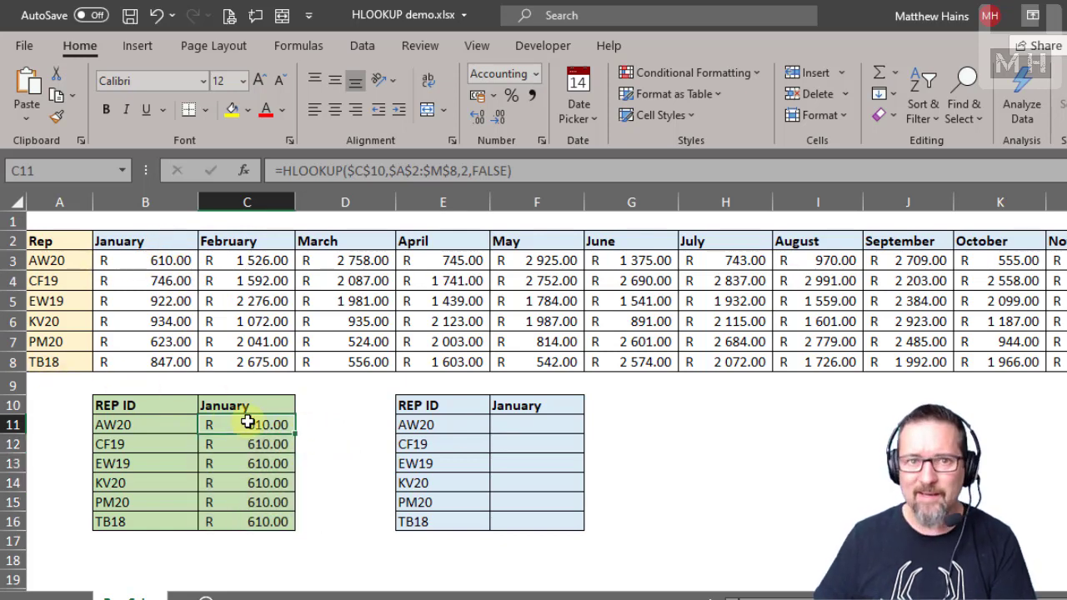
{"action": "left_click", "coordinate": [469, 173]}
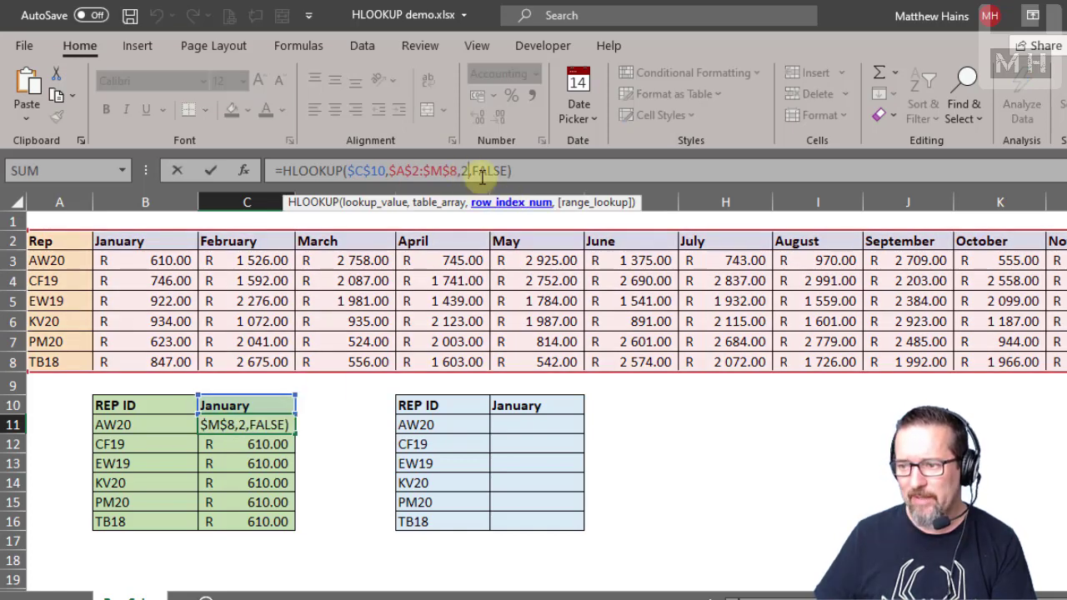
{"action": "key", "text": "Escape"}
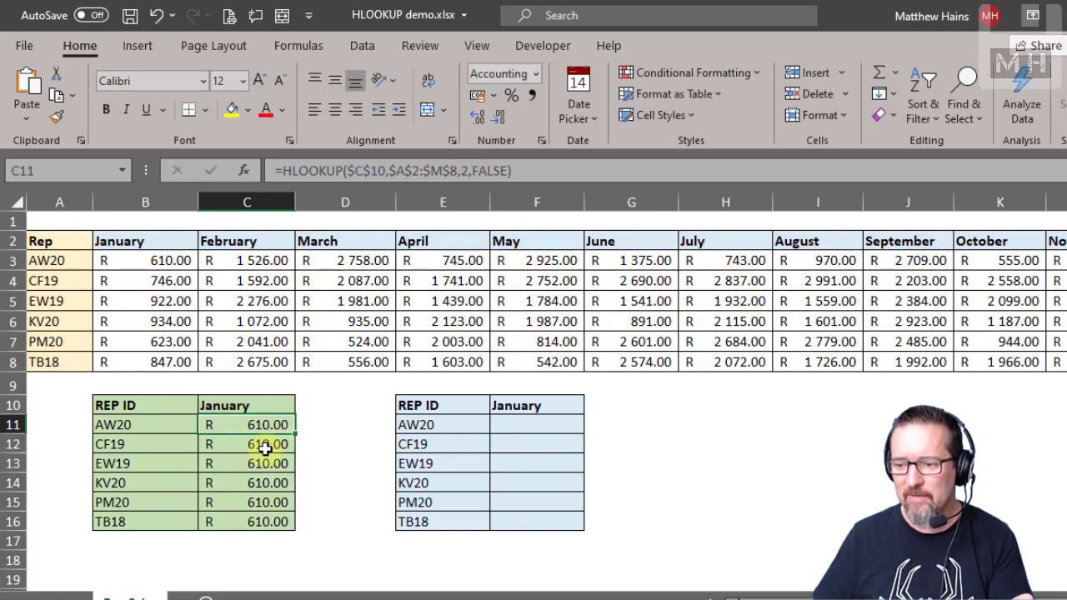
Step: Set the HLOOKUP row index number in C12 to 3 for rep CF19
{"action": "left_click", "coordinate": [263, 445]}
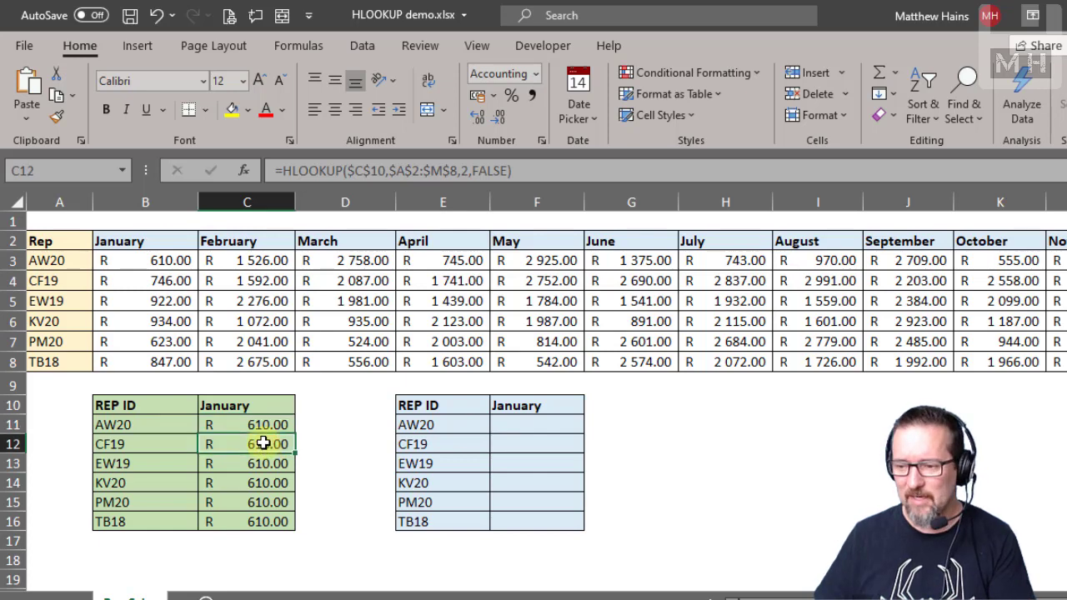
{"action": "left_click", "coordinate": [469, 170]}
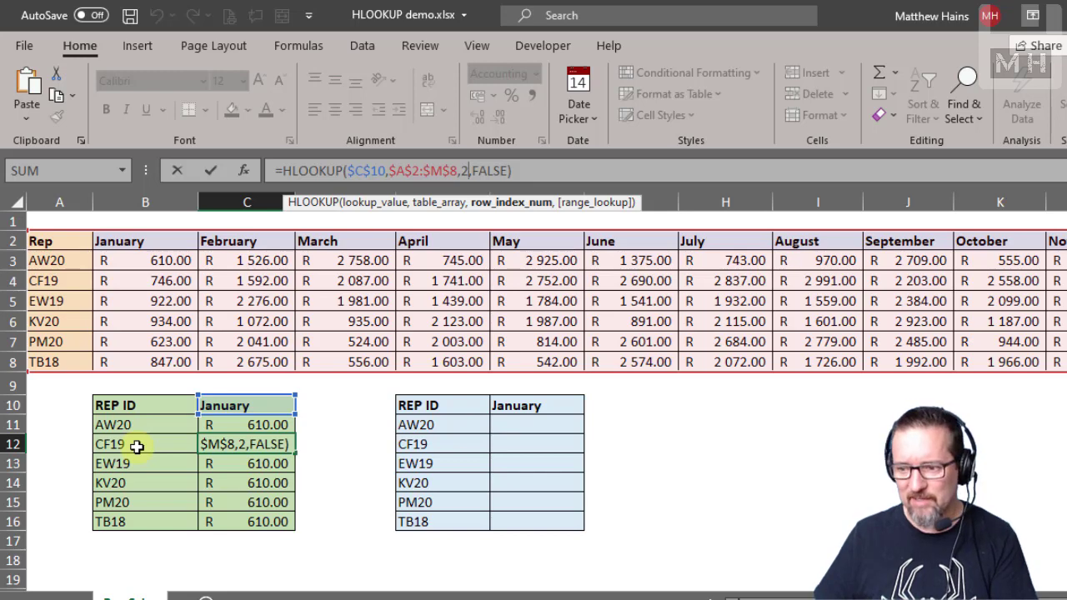
{"action": "double_click", "coordinate": [465, 171]}
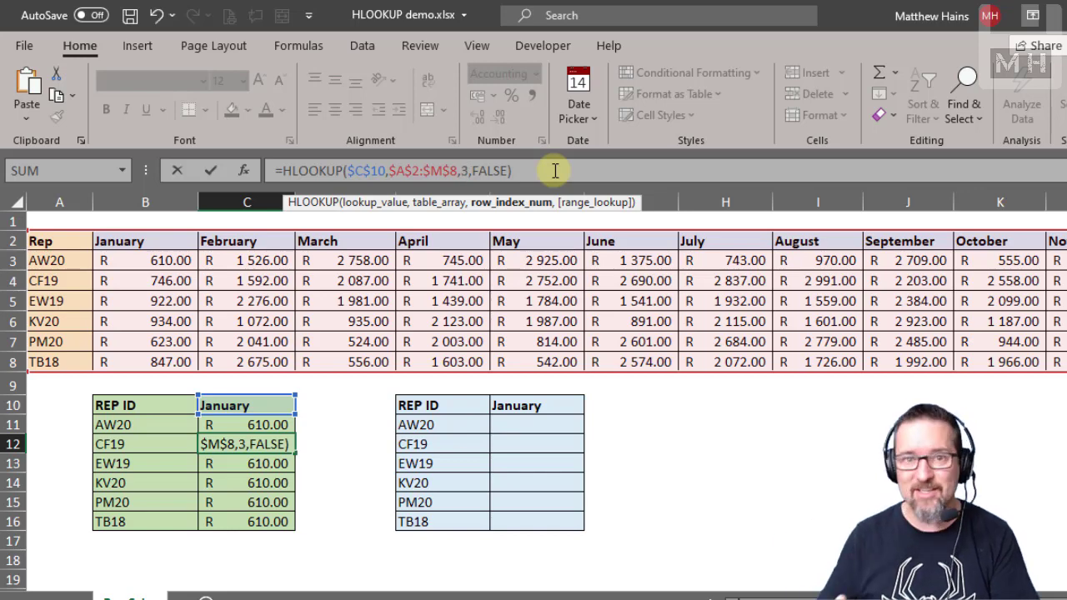
{"action": "type", "text": "3"}
{"action": "key", "text": "Return"}
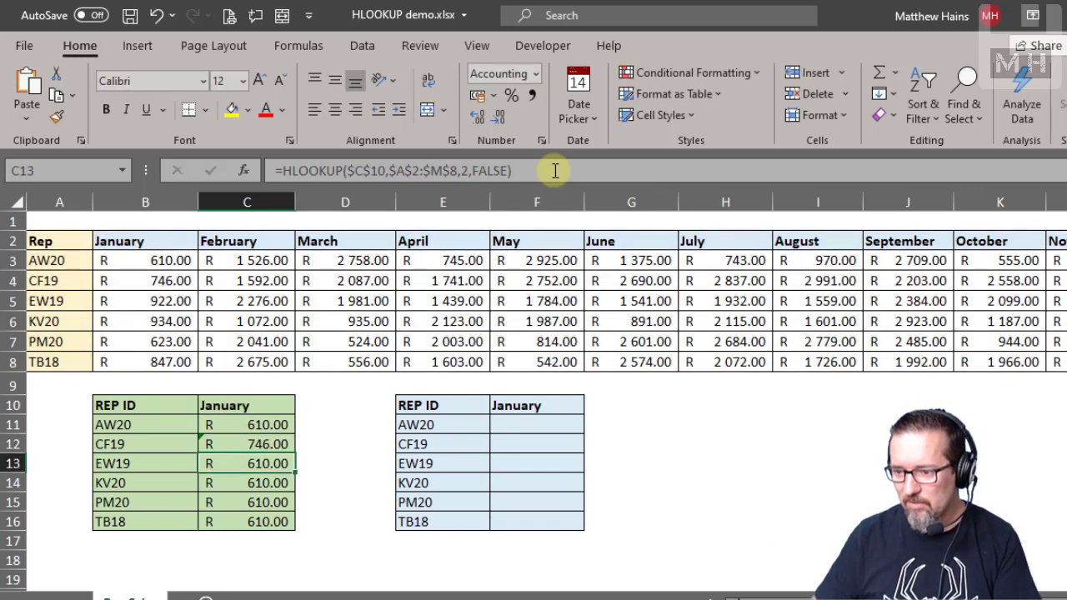
Step: Set the HLOOKUP row index number to 4 in C13 for EW19 and to 5 in C14 for KV20
{"action": "left_click", "coordinate": [471, 171]}
{"action": "key", "text": "BackSpace"}
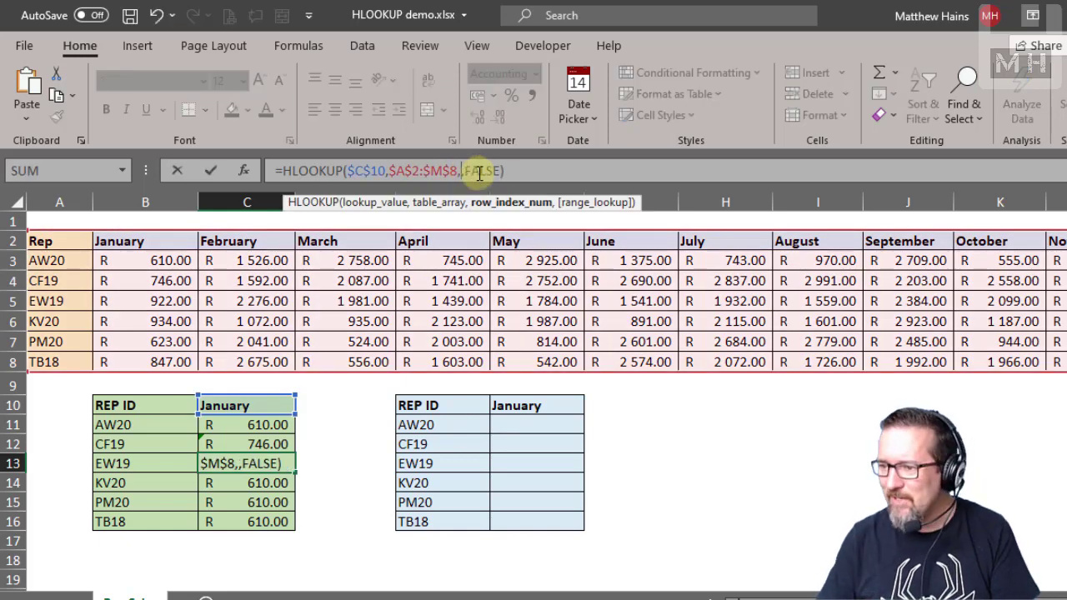
{"action": "type", "text": "4"}
{"action": "key", "text": "Return"}
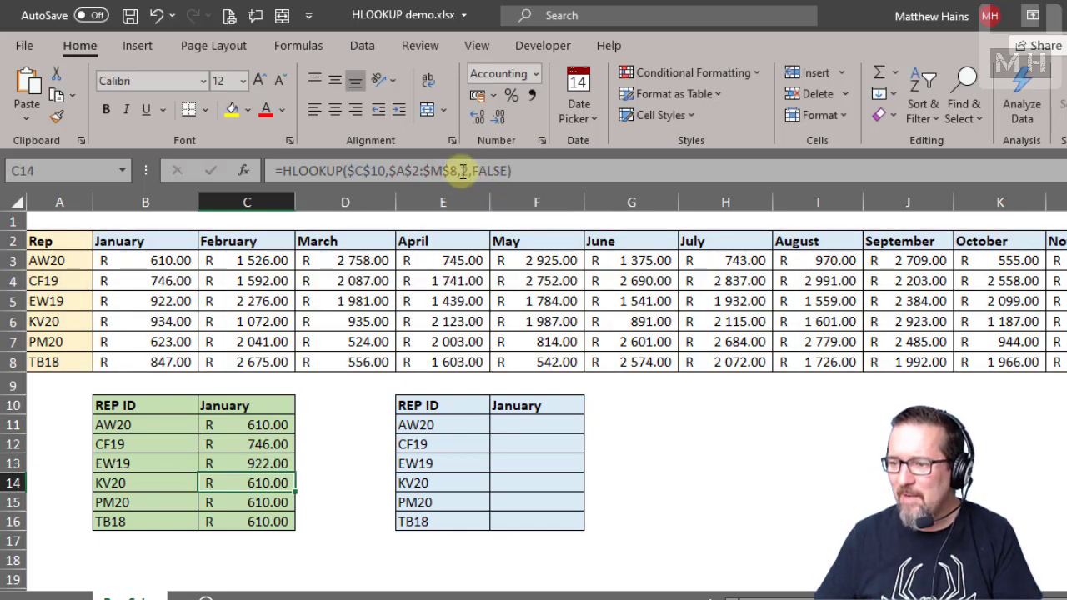
{"action": "left_click", "coordinate": [469, 171]}
{"action": "key", "text": "BackSpace"}
{"action": "type", "text": "5"}
{"action": "key", "text": "Return"}
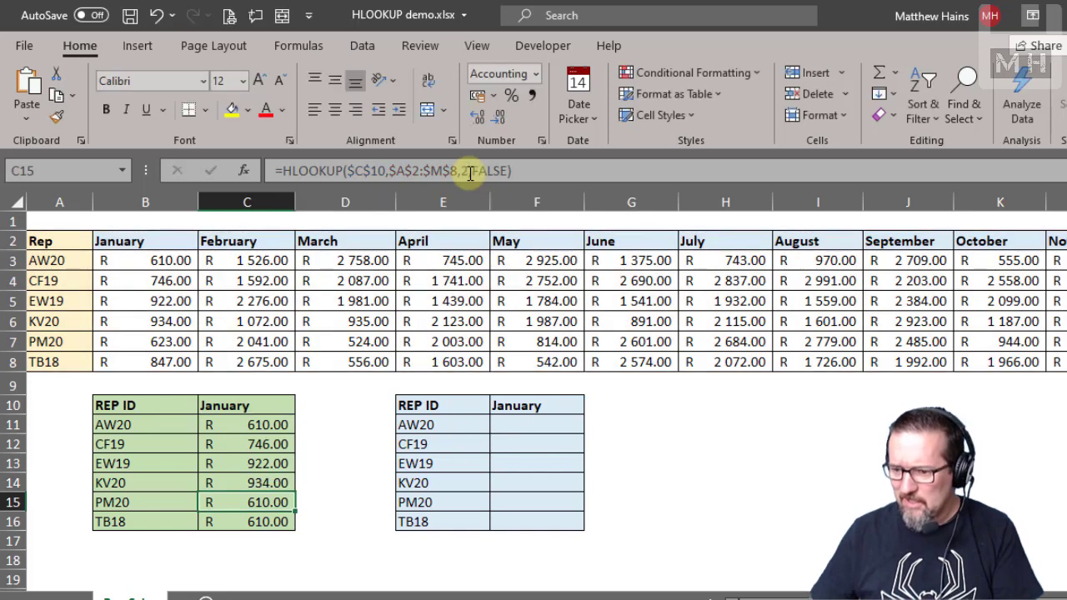
Step: Set the HLOOKUP row index number in C15 to 5
{"action": "left_click", "coordinate": [469, 171]}
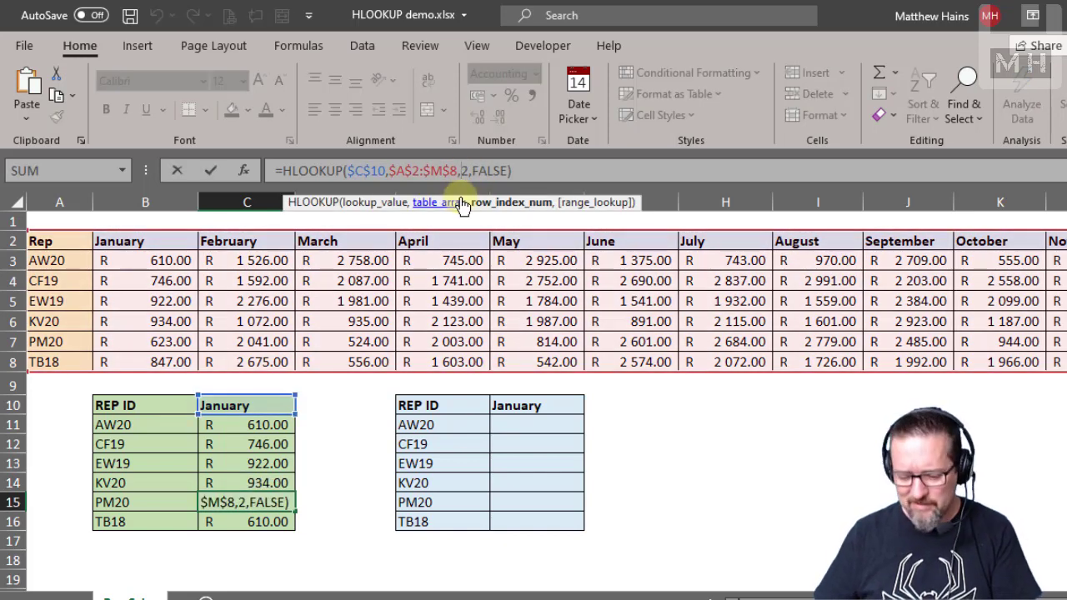
{"action": "key", "text": "BackSpace"}
{"action": "type", "text": "5"}
{"action": "key", "text": "Return"}
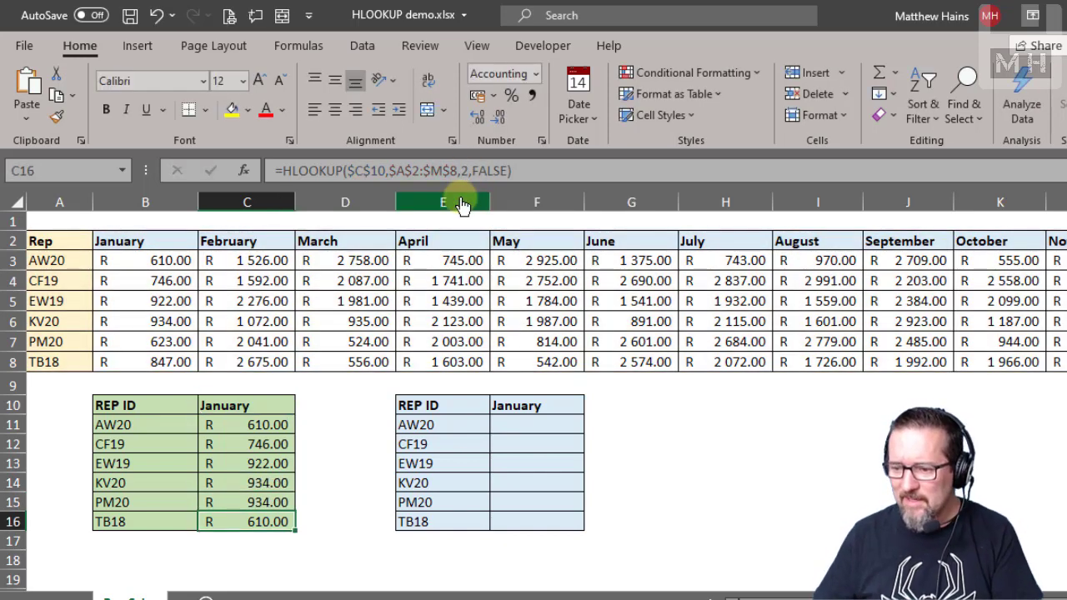
Step: Correct the HLOOKUP row index number in C15 to 6 for rep PM20
{"action": "left_click", "coordinate": [285, 500]}
{"action": "left_click", "coordinate": [466, 171]}
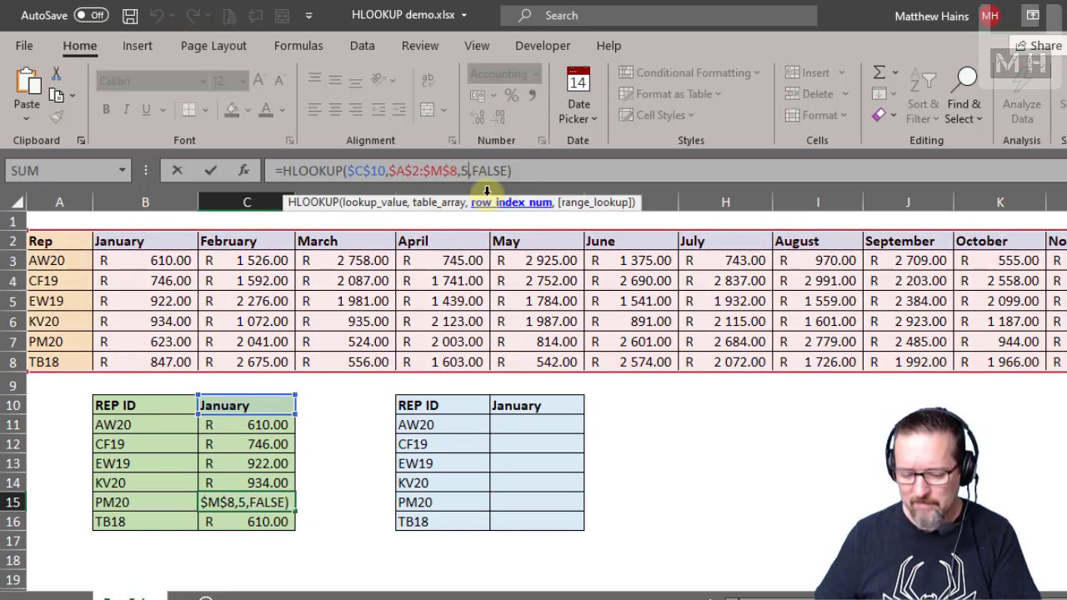
{"action": "key", "text": "BackSpace"}
{"action": "type", "text": "2"}
{"action": "key", "text": "Return"}
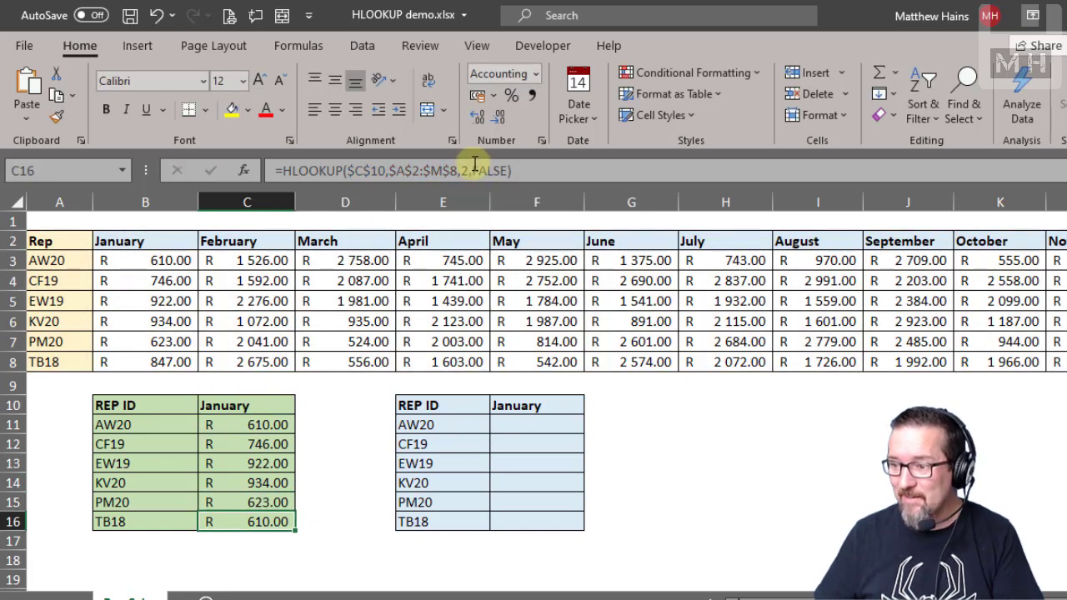
Step: Set the HLOOKUP row index number in C16 to 7 for rep TB18
{"action": "left_click", "coordinate": [469, 170]}
{"action": "key", "text": "BackSpace"}
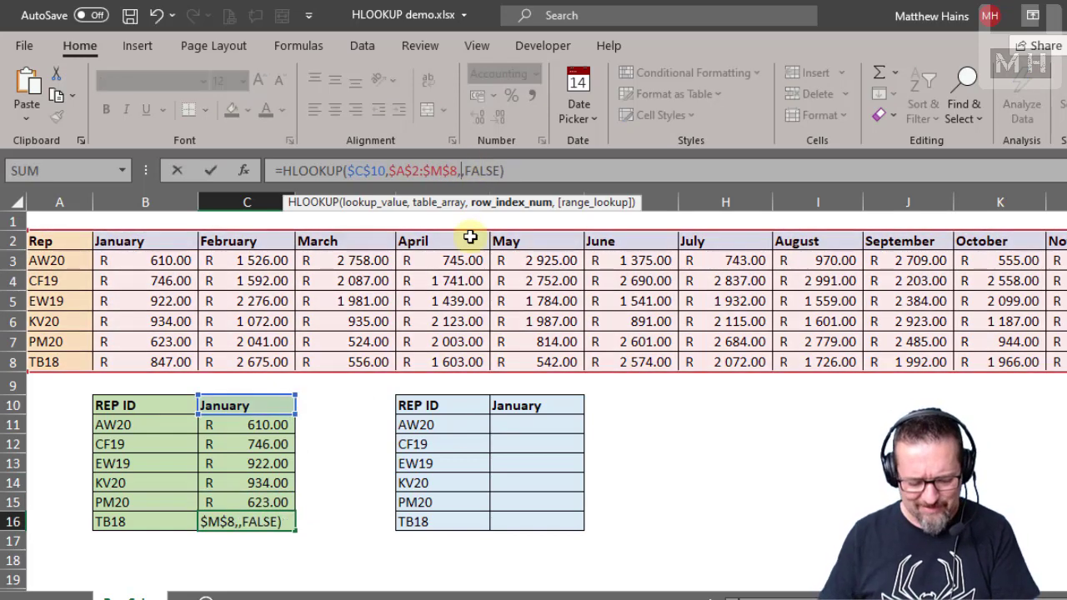
{"action": "type", "text": "7"}
{"action": "key", "text": "Return"}
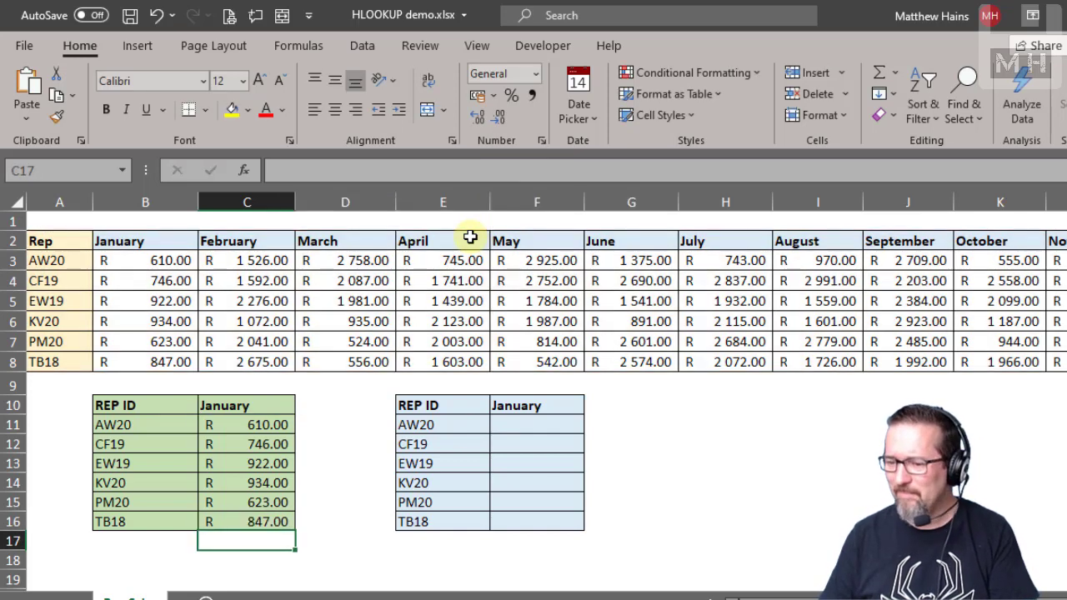
Step: Compare the row index numbers used in the HLOOKUP formulas from C11 to C14, leaving C11 selected
{"action": "left_click", "coordinate": [267, 425]}
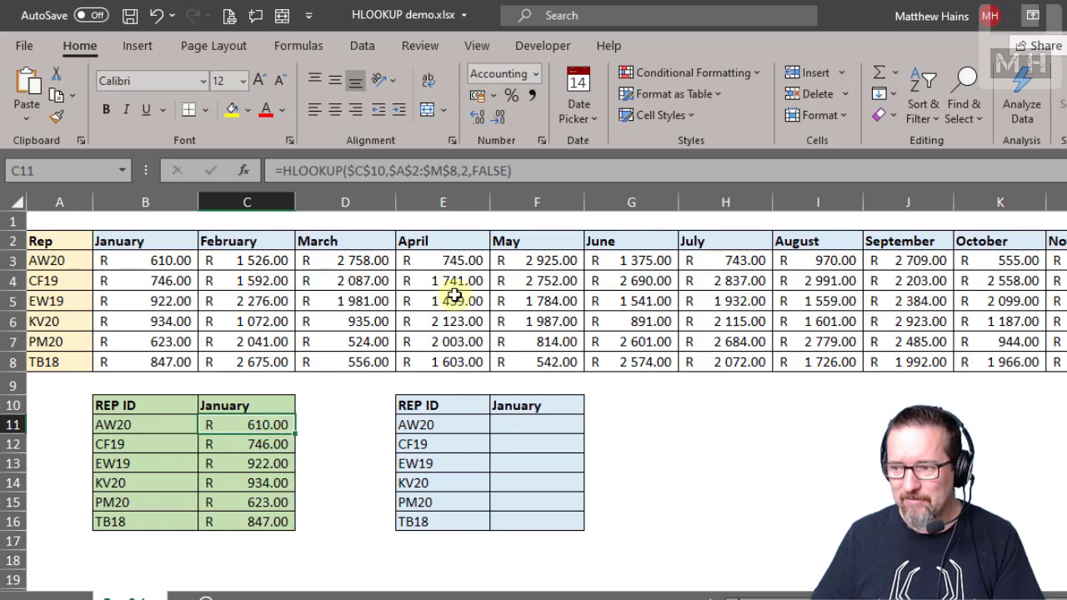
{"action": "double_click", "coordinate": [466, 170]}
{"action": "type", "text": "2"}
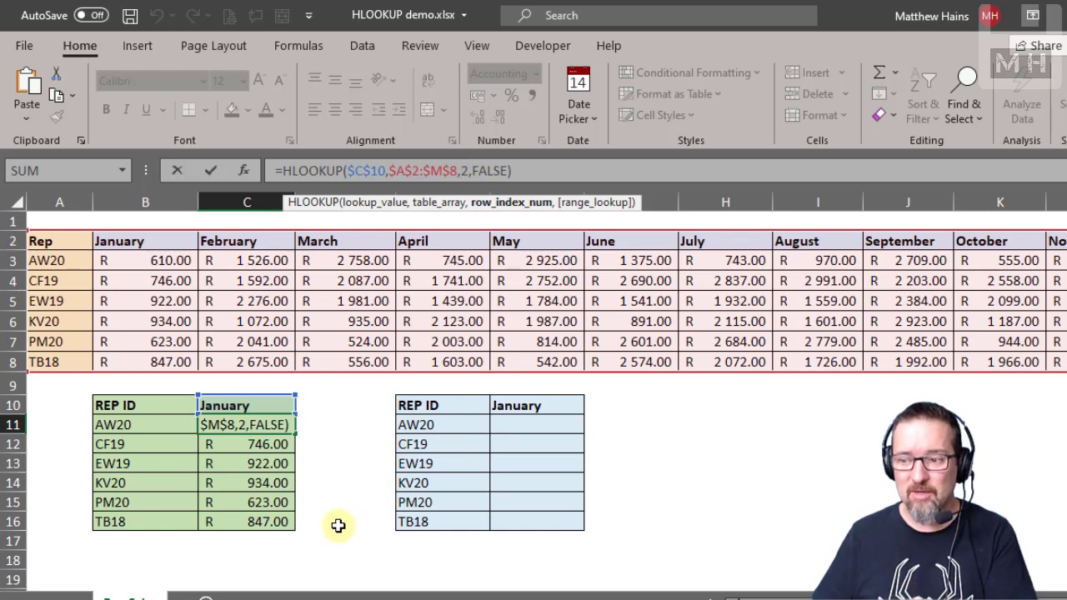
{"action": "left_click", "coordinate": [272, 429]}
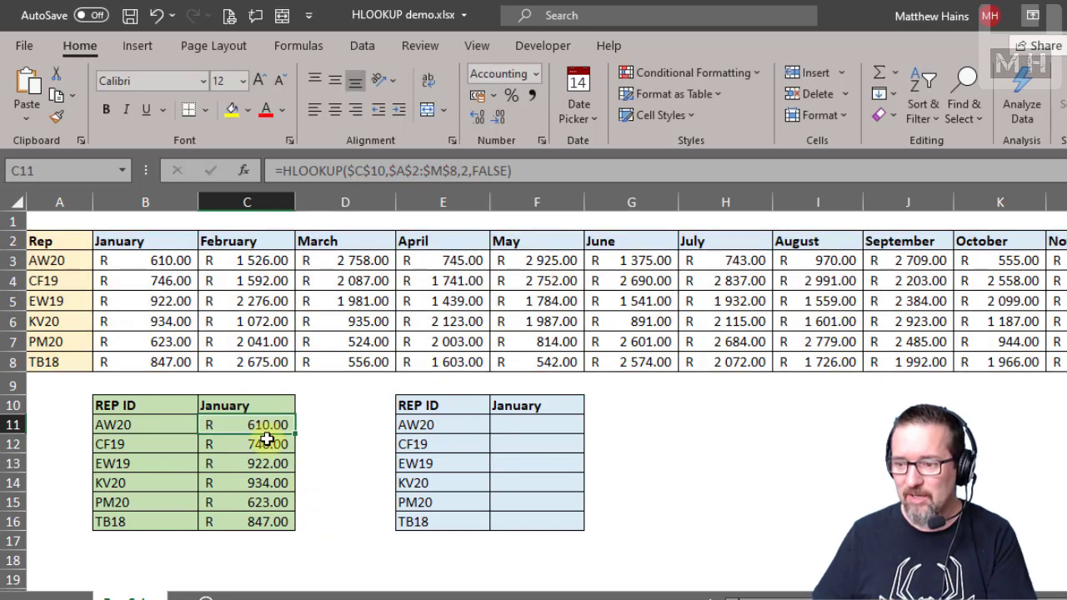
{"action": "left_click", "coordinate": [268, 441]}
{"action": "left_click", "coordinate": [265, 469]}
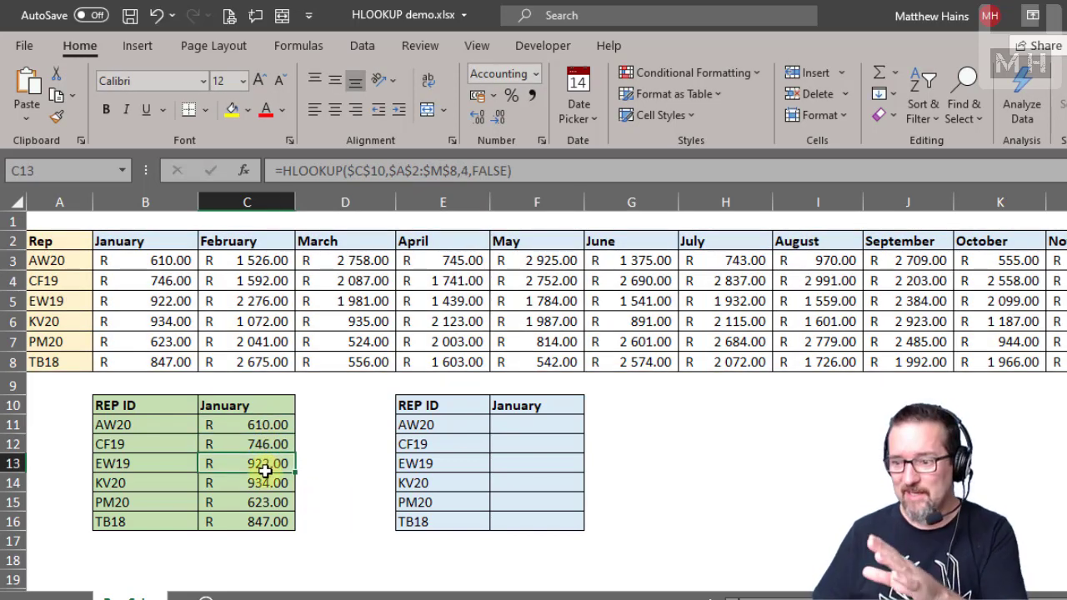
{"action": "left_click", "coordinate": [263, 482]}
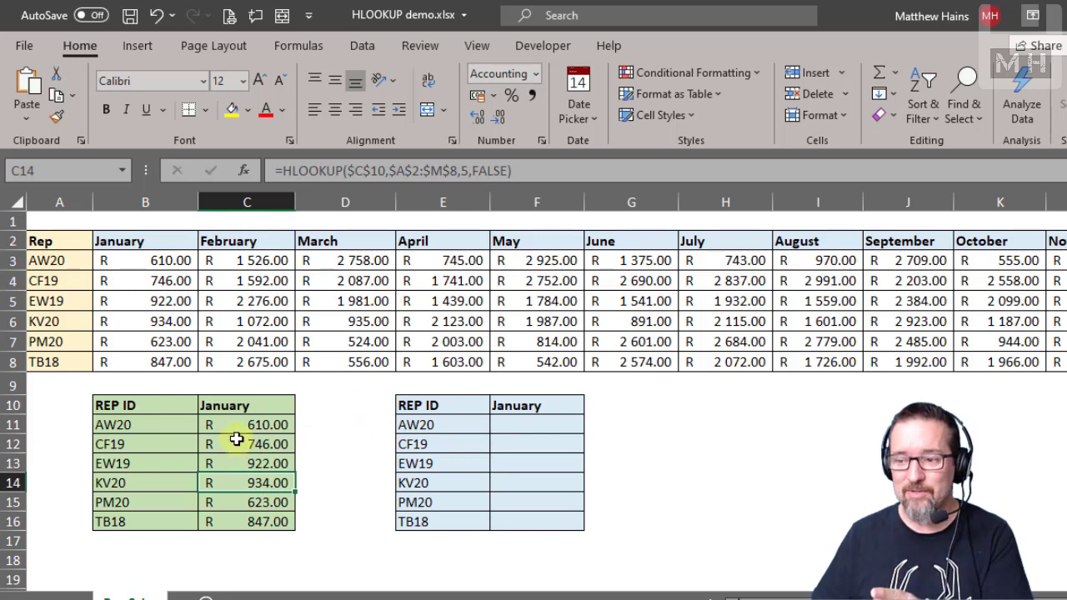
{"action": "left_click", "coordinate": [275, 423]}
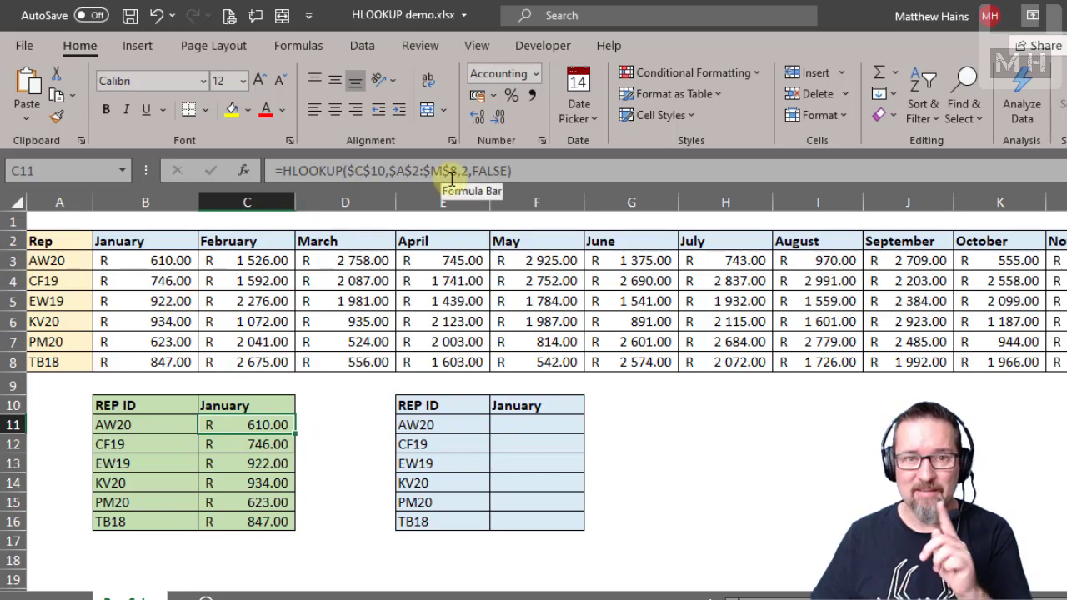